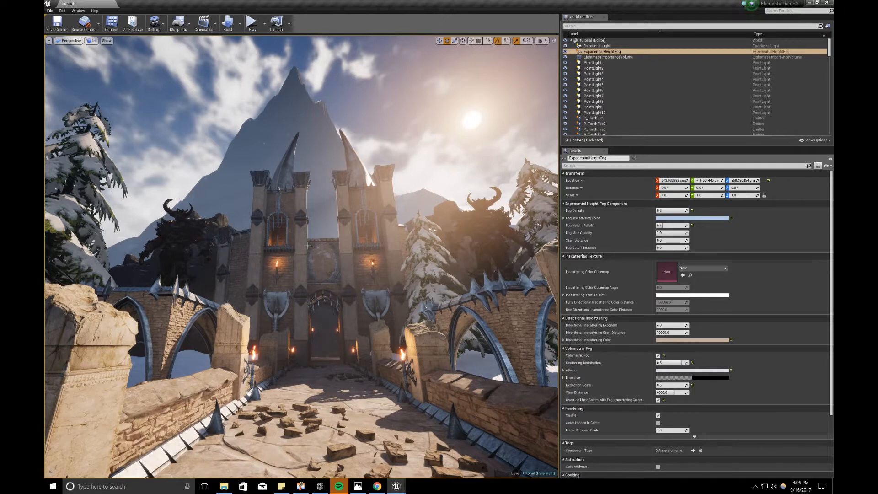
# - Show the editor icons and examine the settings of the directional light, sky light and exponential height fog
pyautogui.press('g')
pyautogui.press('r')
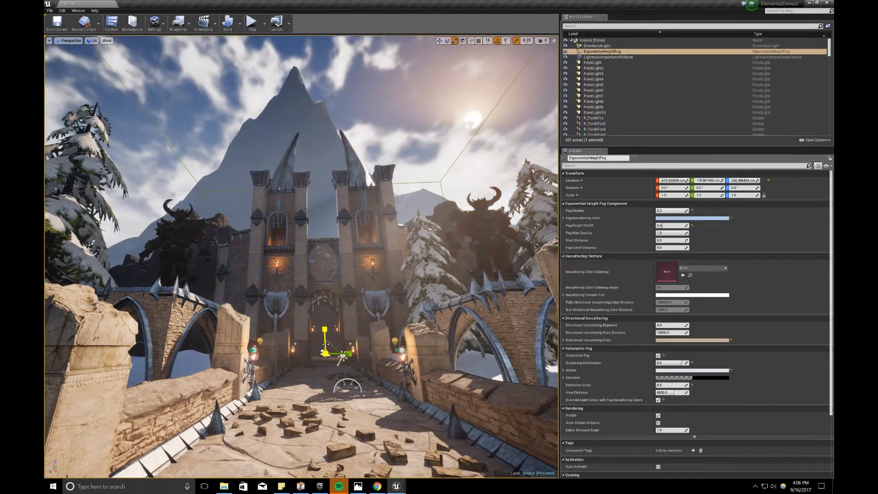
pyautogui.click(342, 356)
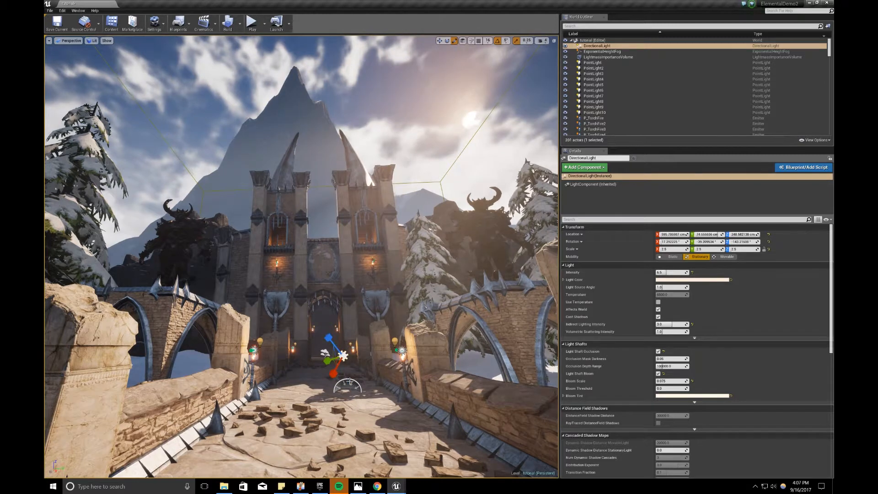
pyautogui.click(348, 381)
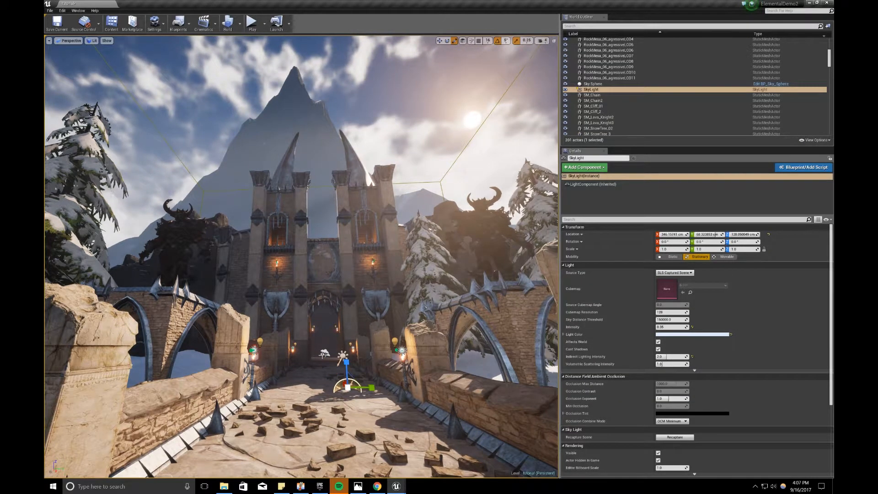
pyautogui.click(324, 353)
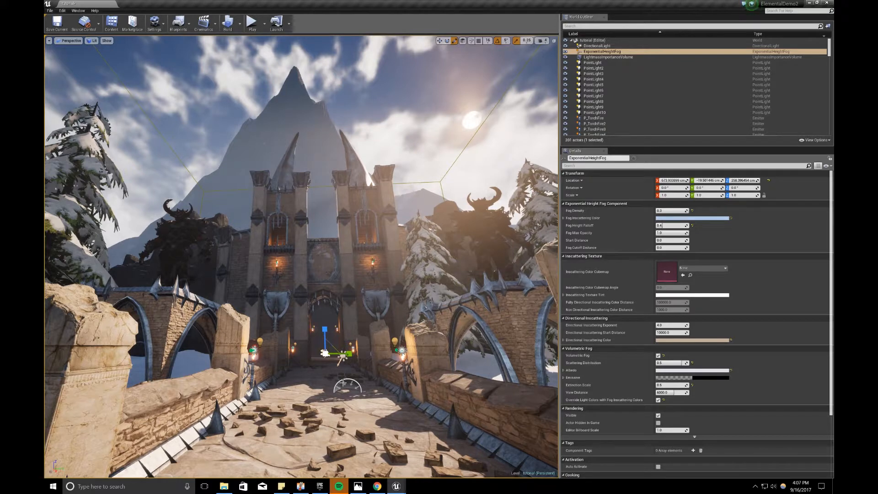
# - Preview the castle entrance in game view, comparing the scene with and without editor icons
pyautogui.moveTo(297, 381); pyautogui.dragTo(300, 376, button='right')
pyautogui.press('g')
pyautogui.press('g')
pyautogui.press('g')
pyautogui.press('g')
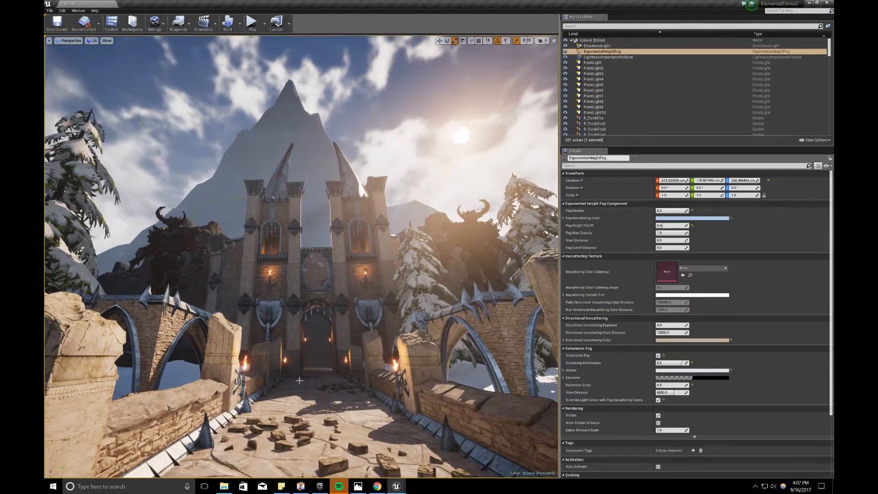
pyautogui.press('g')
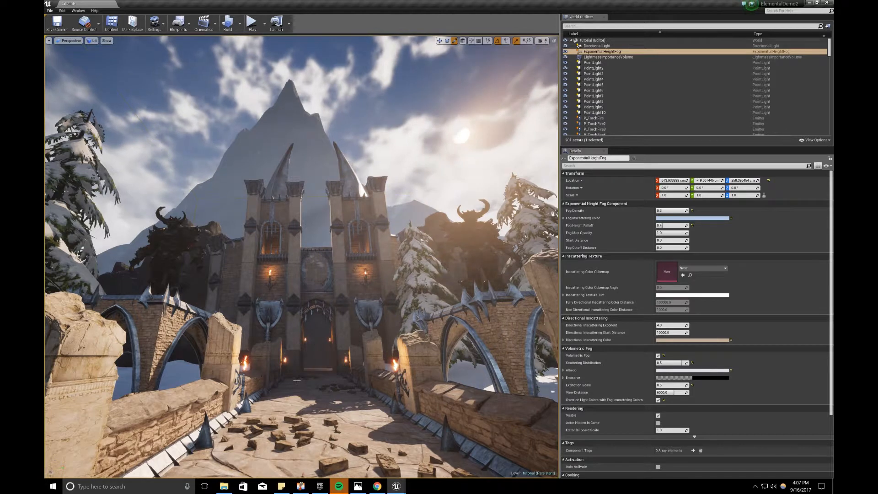
pyautogui.moveTo(297, 381); pyautogui.dragTo(302, 386, button='right')
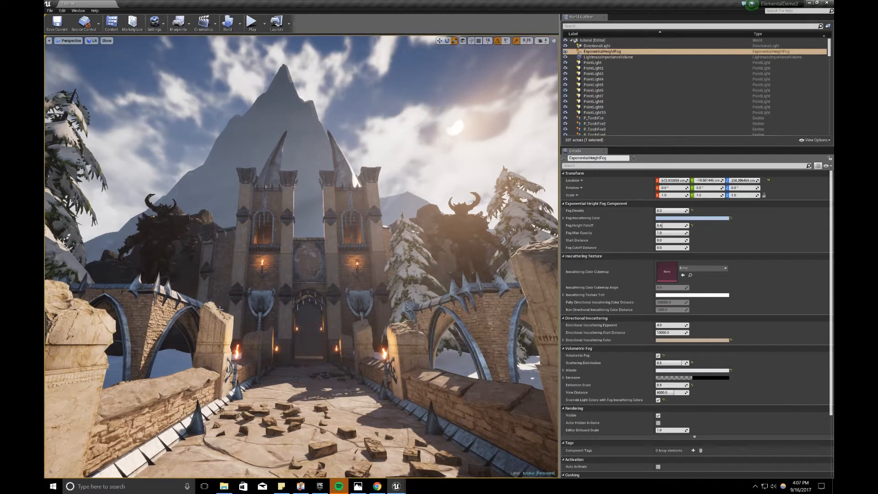
# - Place a new point light on the stone bridge in front of the castle and minimize the Modes window
pyautogui.click(78, 10)
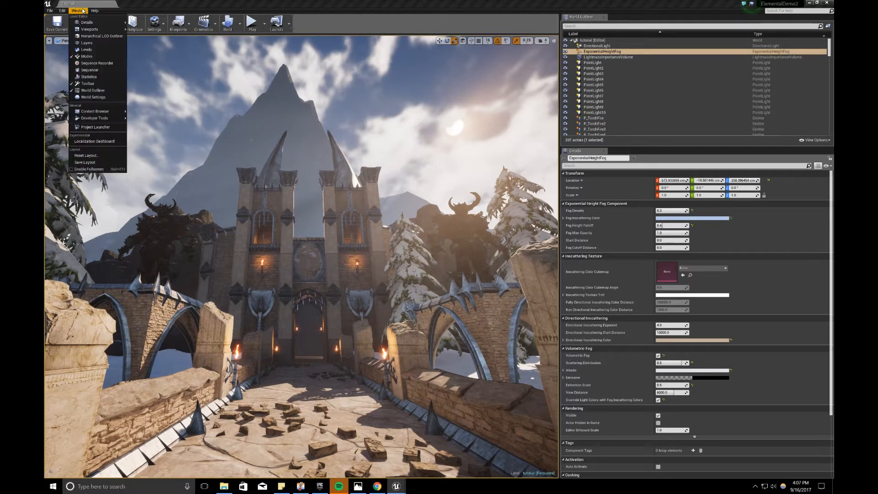
pyautogui.click(87, 56)
pyautogui.moveTo(197, 228); pyautogui.dragTo(362, 424)
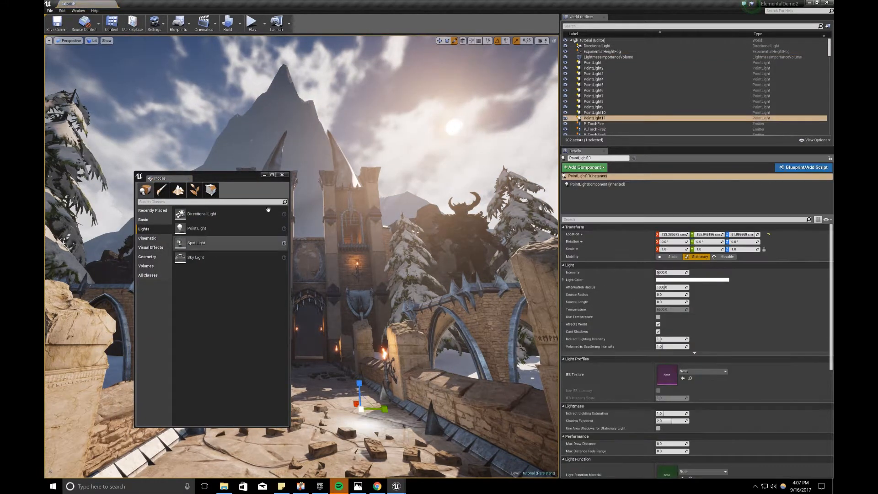
pyautogui.click(264, 175)
# - Move the new point light up beside the arm of the horned knight statue on the right of the bridge
pyautogui.moveTo(284, 229); pyautogui.dragTo(293, 230, button='right')
pyautogui.press('g')
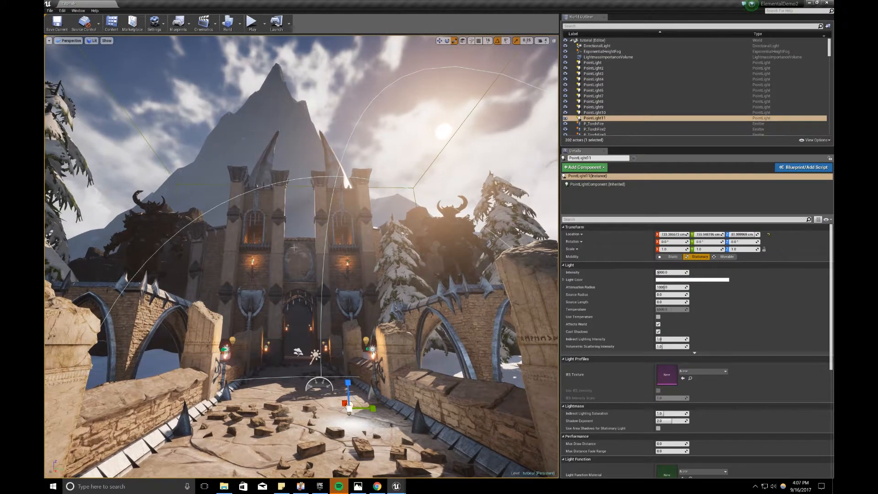
pyautogui.press('w')
pyautogui.moveTo(348, 393); pyautogui.dragTo(444, 175)
pyautogui.press('w')
pyautogui.moveTo(444, 175); pyautogui.dragTo(497, 166, button='right')
pyautogui.moveTo(290, 237); pyautogui.dragTo(241, 240)
pyautogui.moveTo(263, 266); pyautogui.dragTo(280, 269)
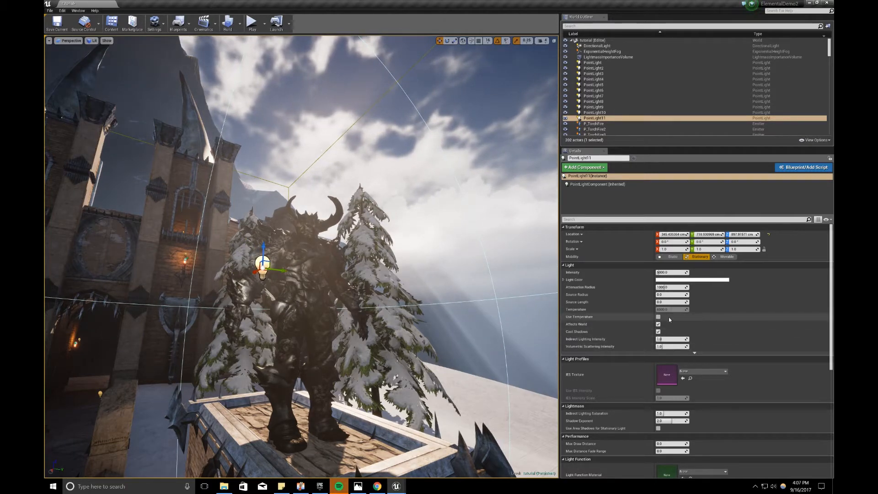
# - Turn off shadow casting for the point light and set its intensity to 3000
pyautogui.click(659, 332)
pyautogui.click(659, 332)
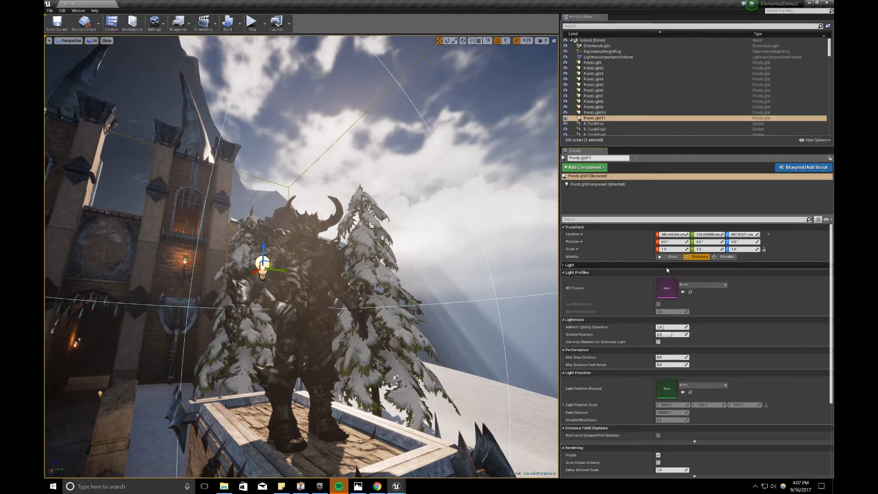
pyautogui.click(669, 272)
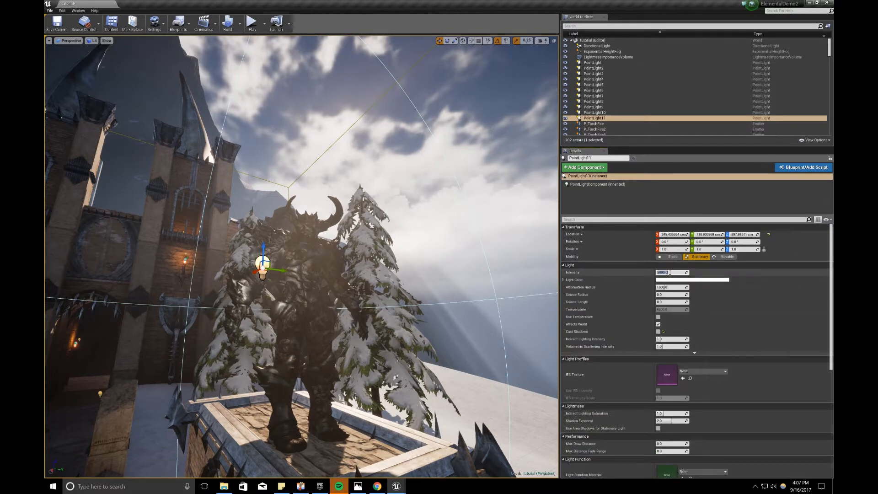
pyautogui.press('Return')
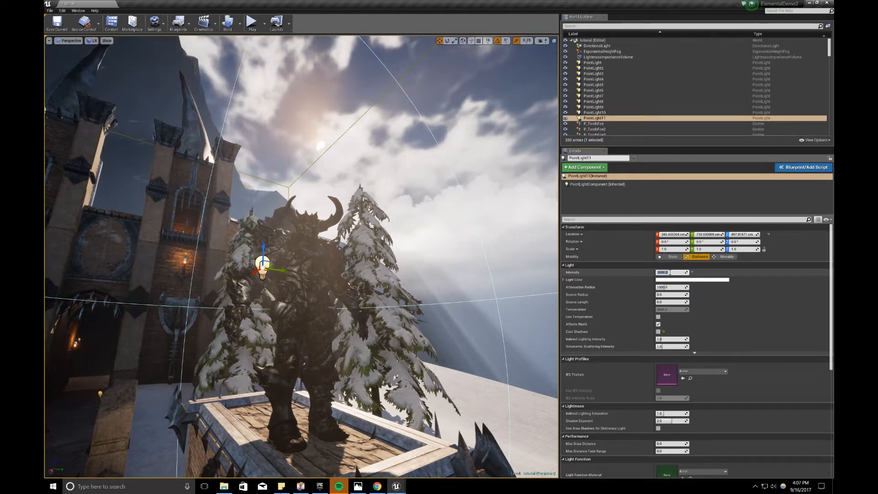
# - Set the point light's attenuation radius to 250 and its light color to a salmon red
pyautogui.click(671, 294)
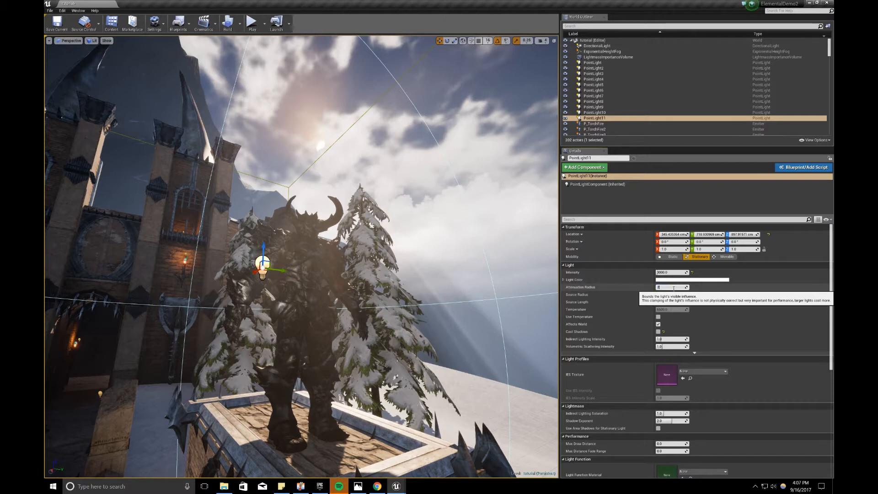
pyautogui.write('250')
pyautogui.press('Return')
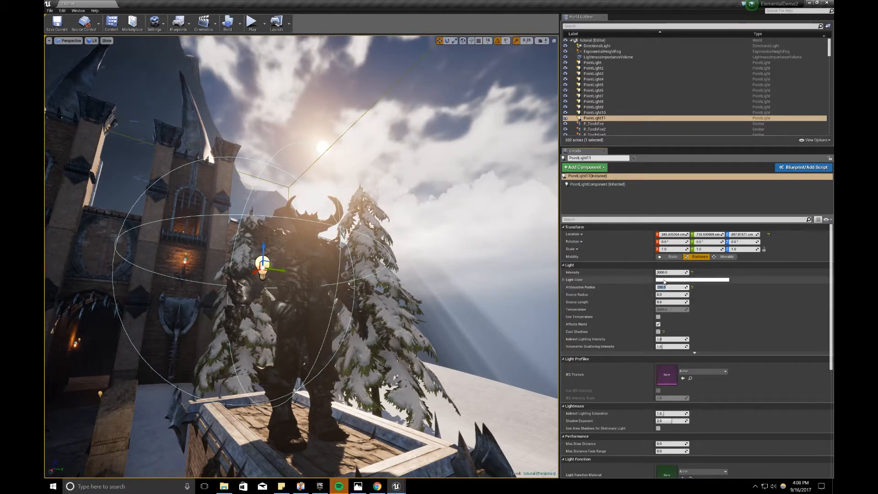
pyautogui.click(667, 280)
pyautogui.moveTo(707, 331); pyautogui.dragTo(727, 333)
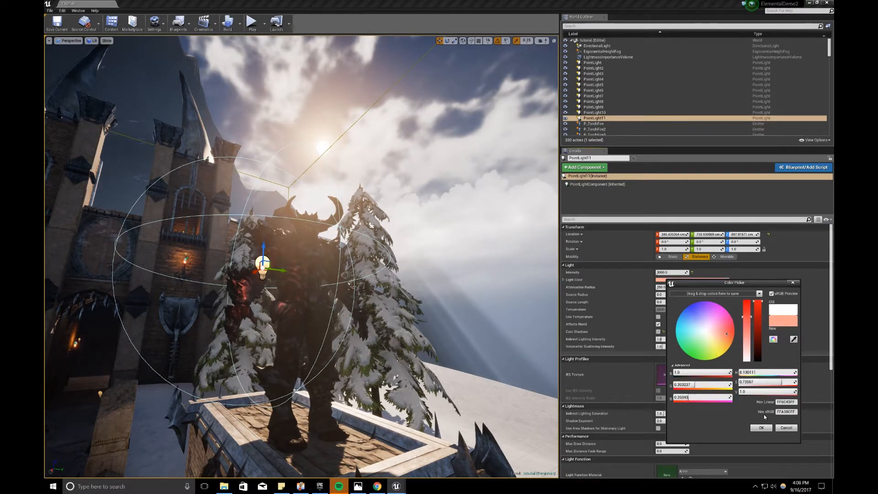
pyautogui.click(756, 430)
# - Reposition the red point light in front of the knight statue's arm so that it lights the armor
pyautogui.press('s')
pyautogui.moveTo(412, 293); pyautogui.dragTo(380, 323, button='right')
pyautogui.press('w')
pyautogui.moveTo(339, 353); pyautogui.dragTo(306, 265)
pyautogui.press('d')
pyautogui.moveTo(306, 266); pyautogui.dragTo(224, 263, button='right')
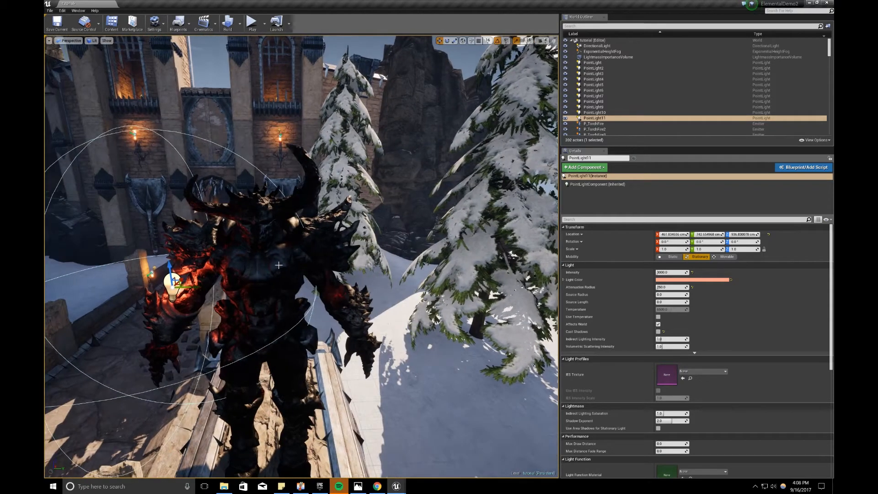
# - Duplicate the red point light twice, placing one copy at the statue's other arm and one in front of its head
pyautogui.keyDown('alt'); pyautogui.moveTo(193, 287); pyautogui.dragTo(291, 284); pyautogui.keyUp('alt')
pyautogui.press('a')
pyautogui.moveTo(291, 284); pyautogui.dragTo(326, 279, button='right')
pyautogui.moveTo(326, 280); pyautogui.dragTo(350, 207)
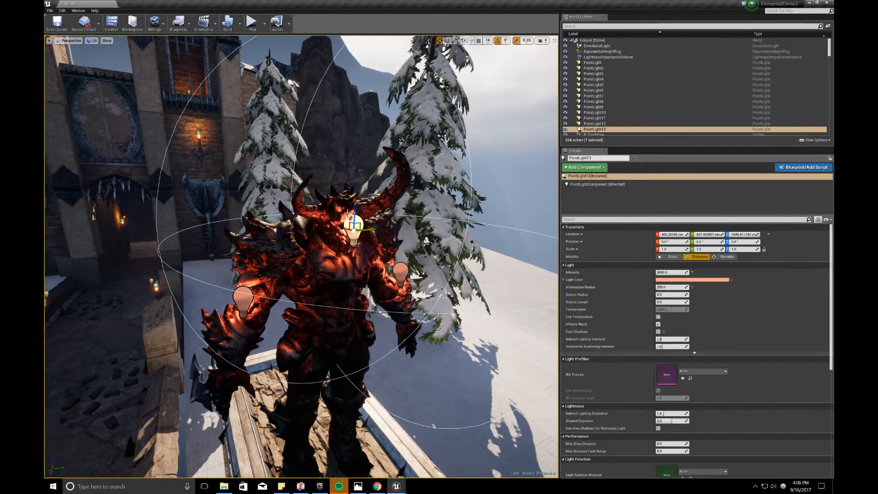
# - Duplicate all three statue lights together and position the copies around the knight statue on the opposite side of the bridge
pyautogui.scroll(-5, 314, 243)
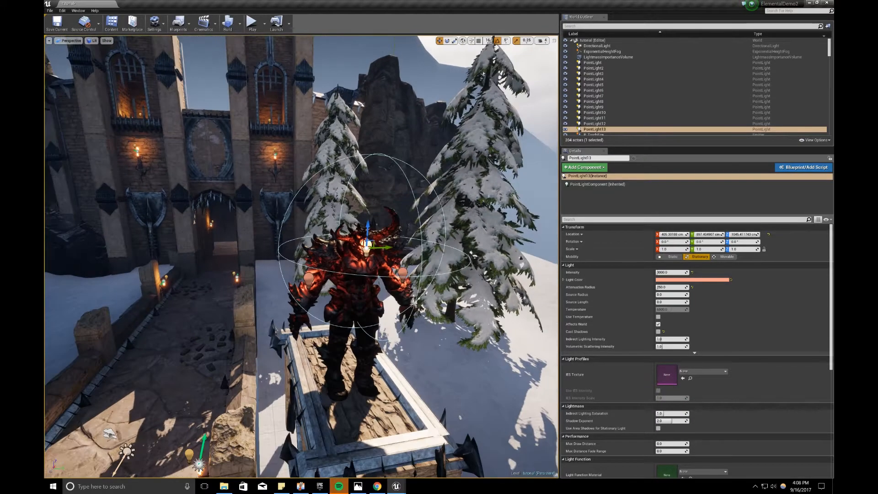
pyautogui.keyDown('ctrl'); pyautogui.click(311, 278); pyautogui.keyUp('ctrl')
pyautogui.keyDown('ctrl'); pyautogui.click(400, 273); pyautogui.keyUp('ctrl')
pyautogui.moveTo(402, 272); pyautogui.dragTo(384, 268, button='right')
pyautogui.keyDown('alt'); pyautogui.moveTo(464, 268); pyautogui.dragTo(165, 255); pyautogui.keyUp('alt')
pyautogui.moveTo(165, 254); pyautogui.dragTo(163, 254, button='right')
pyautogui.moveTo(383, 257); pyautogui.dragTo(258, 260)
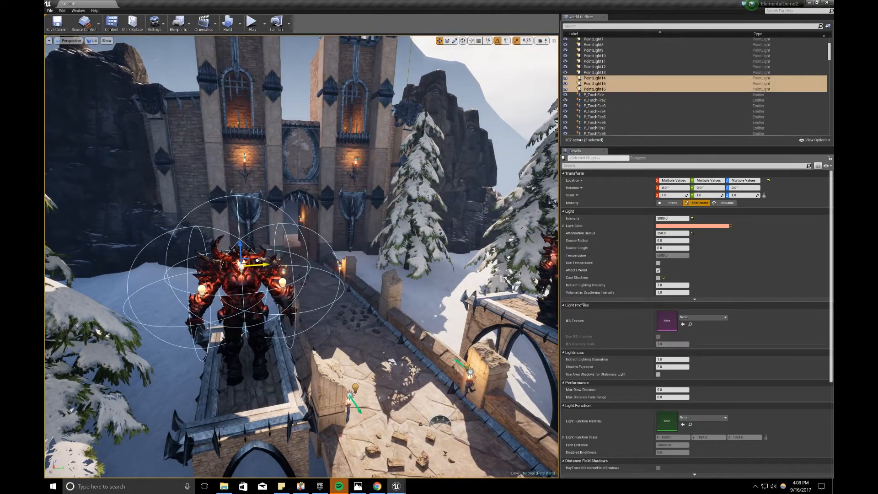
# - Check both lit statues from the bridge, and shift the head light of the left statue forward and slightly higher
pyautogui.press('g')
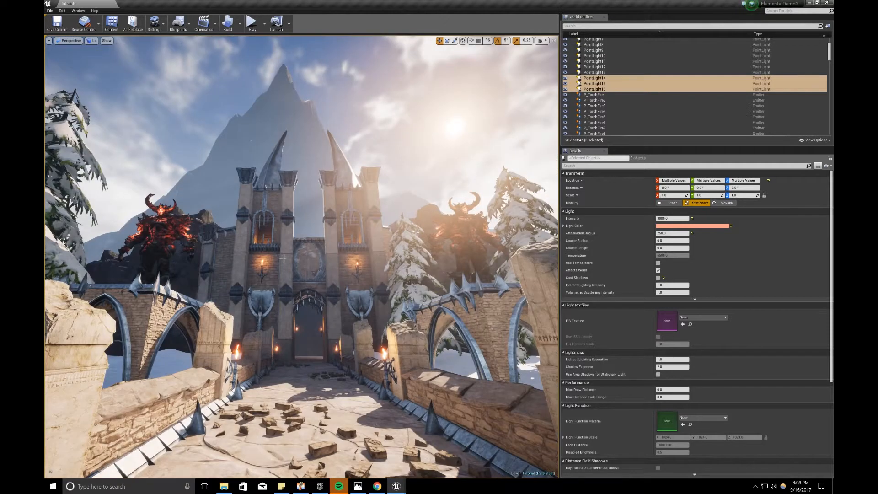
pyautogui.press('g')
pyautogui.press('g')
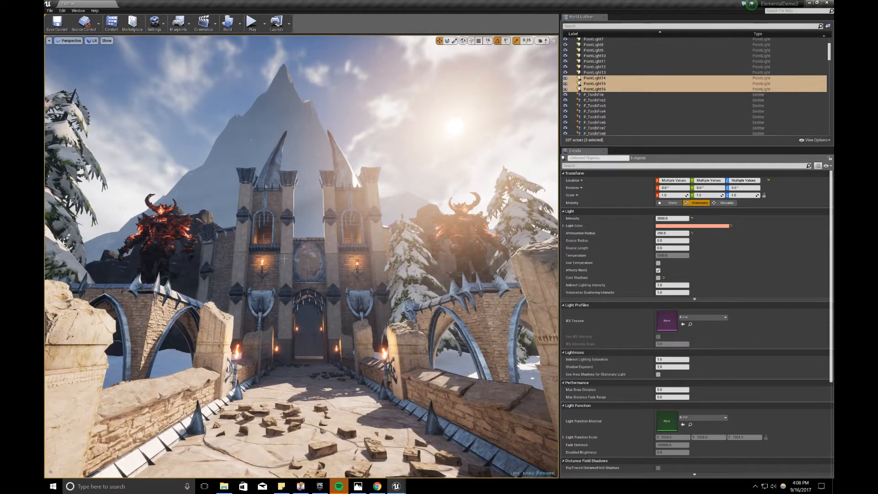
pyautogui.press('g')
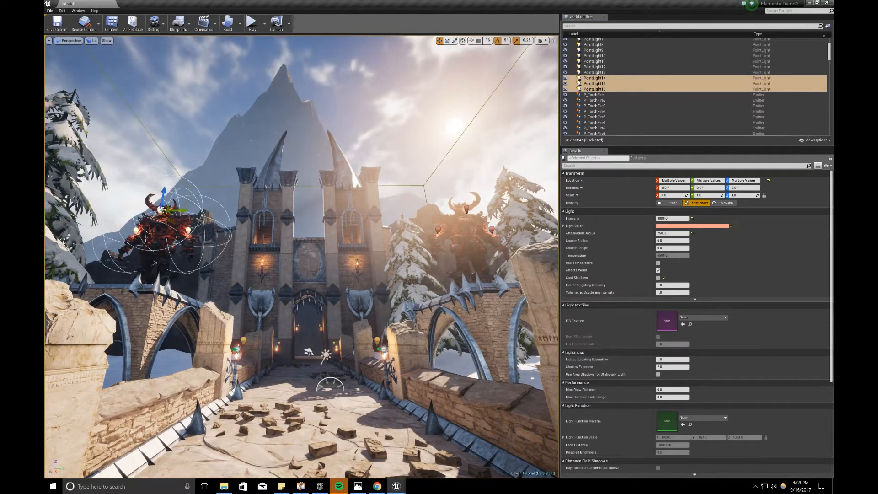
pyautogui.click(161, 206)
pyautogui.click(164, 211)
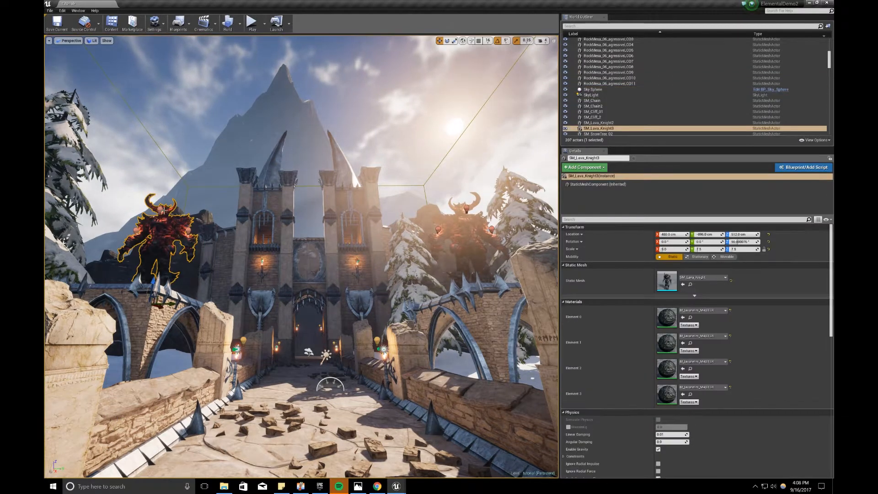
pyautogui.click(159, 211)
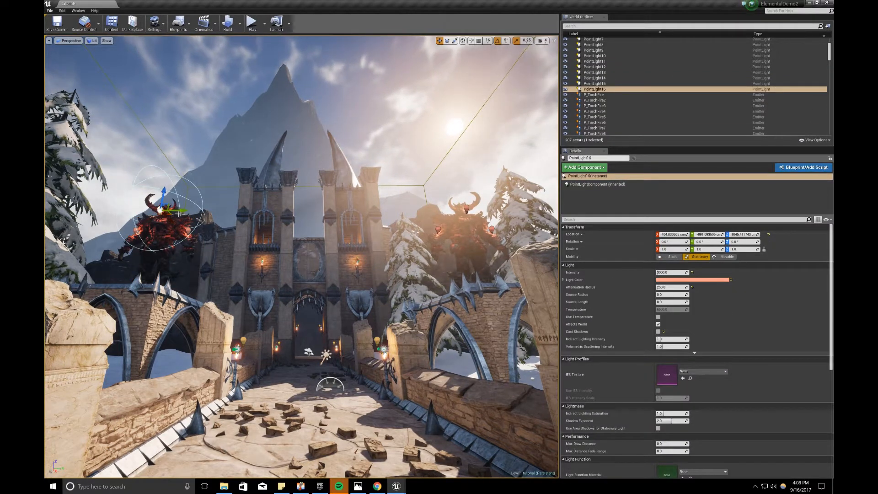
pyautogui.moveTo(163, 194); pyautogui.dragTo(188, 185)
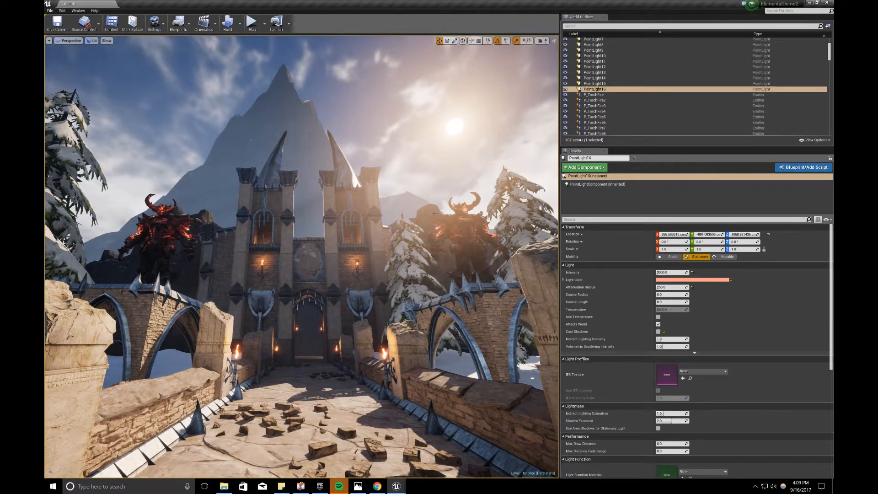
# - Shift the head light of the right statue slightly forward, toward the bridge viewpoint
pyautogui.click(466, 209)
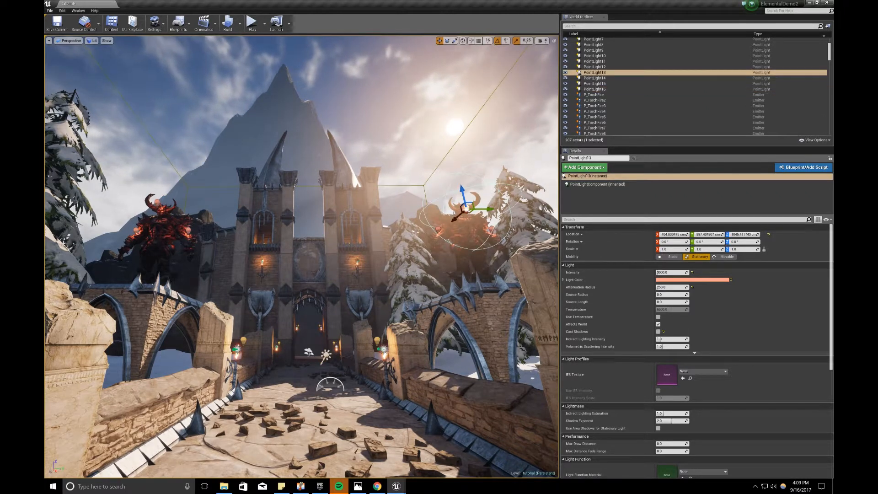
pyautogui.moveTo(458, 218); pyautogui.dragTo(444, 246)
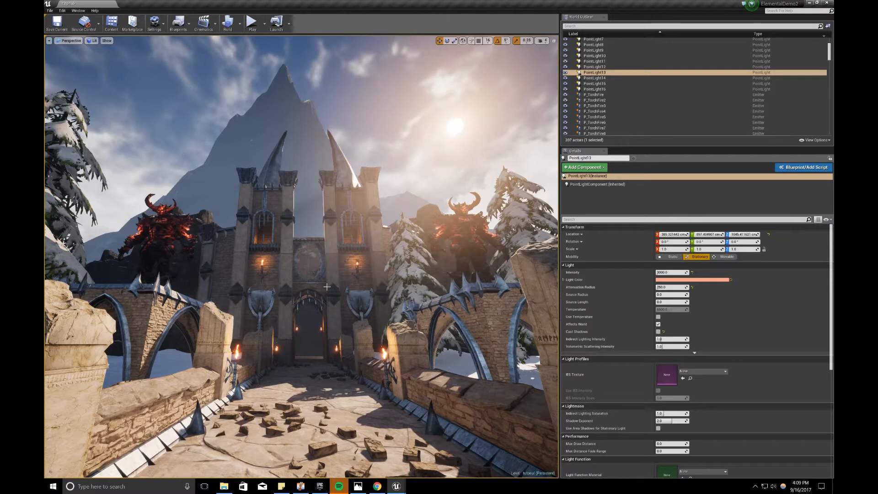
pyautogui.press('g')
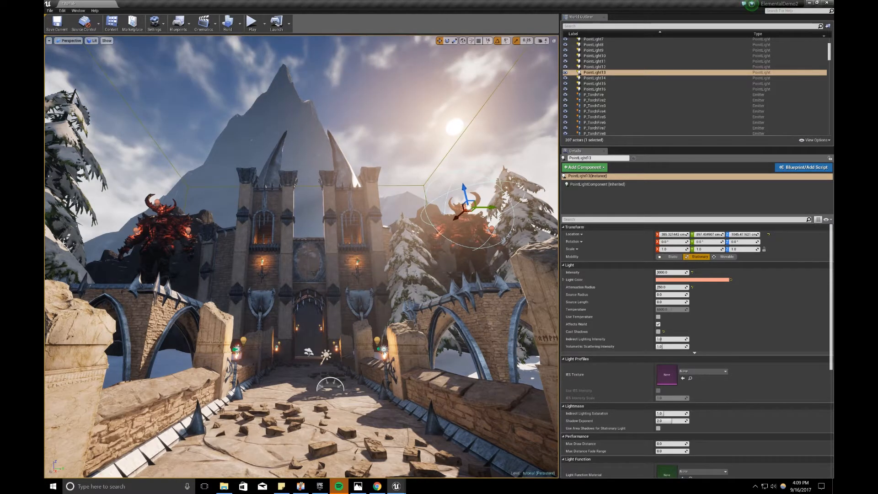
pyautogui.click(238, 350)
pyautogui.keyDown('alt'); pyautogui.moveTo(266, 350); pyautogui.dragTo(187, 213); pyautogui.keyUp('alt')
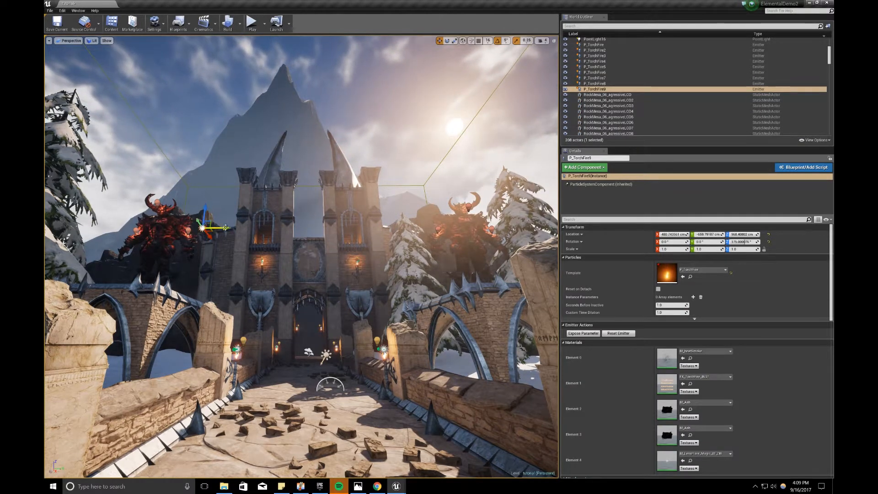
pyautogui.click(266, 227)
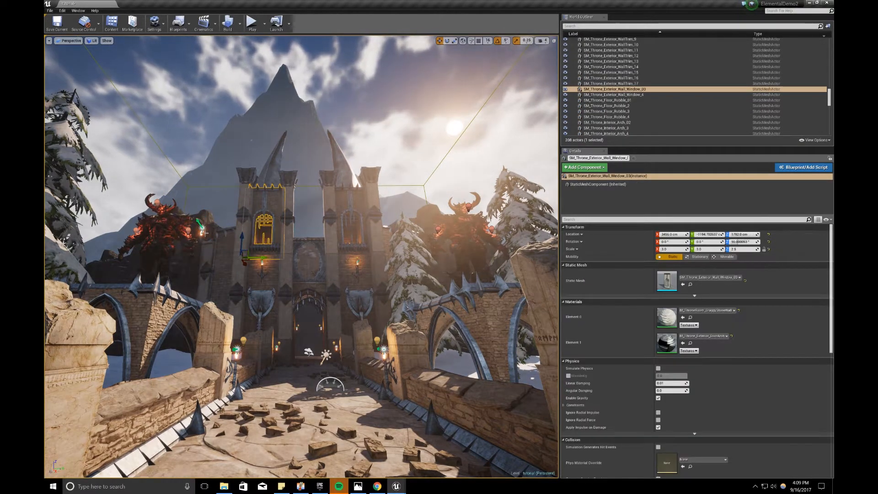
pyautogui.click(201, 227)
pyautogui.press('Delete')
# - Open the Content Browser with the fire assets and move its window clear of the left statue
pyautogui.click(79, 10)
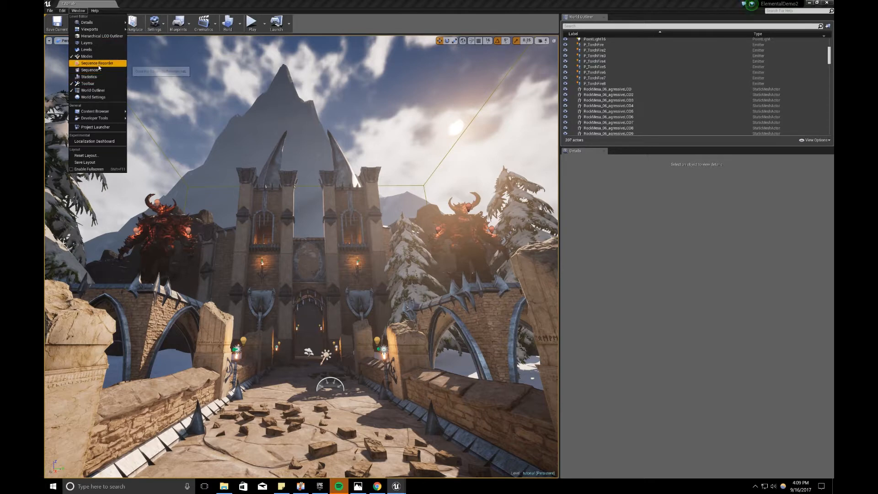
pyautogui.moveTo(104, 110)
pyautogui.click(152, 111)
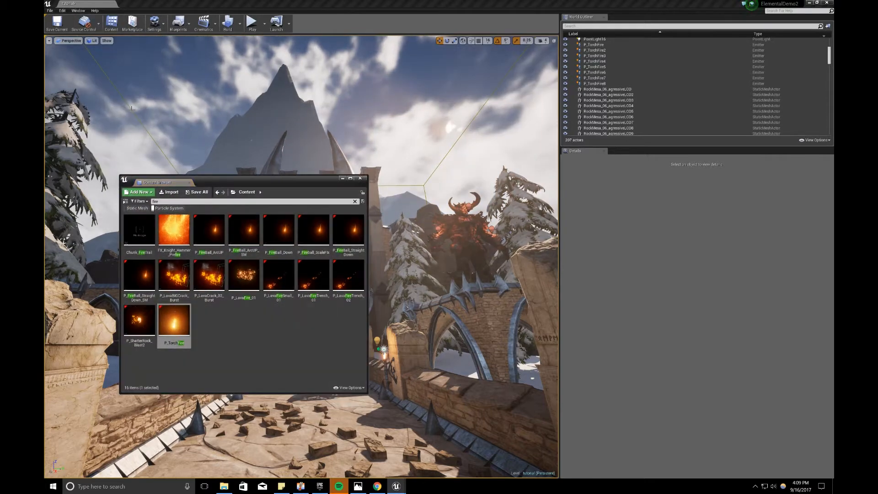
pyautogui.moveTo(277, 182); pyautogui.dragTo(459, 206)
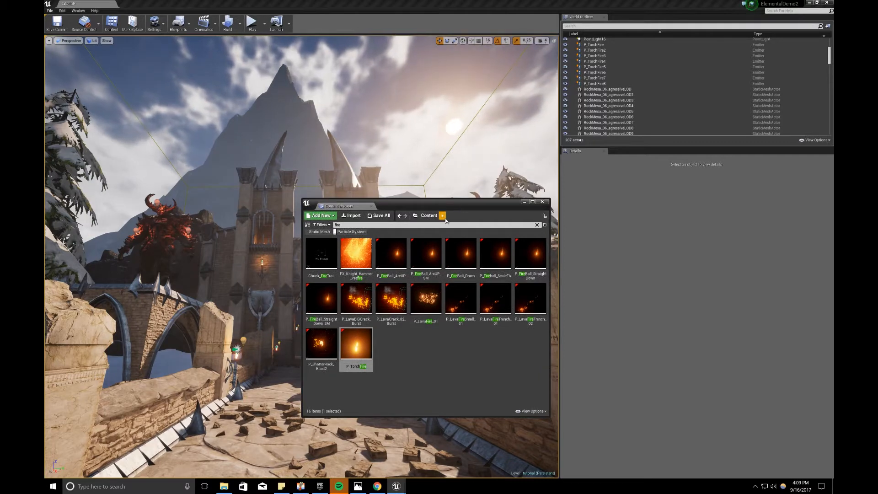
# - Try the FX_Knight_Hammer_Prefire and P_LavaFire_01 effects on the bridge, and delete both of them
pyautogui.moveTo(356, 253); pyautogui.dragTo(247, 413)
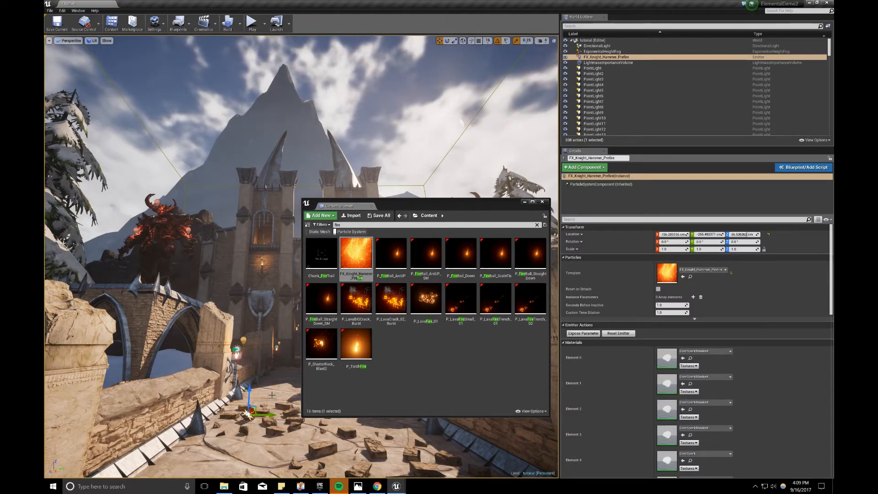
pyautogui.moveTo(462, 171); pyautogui.dragTo(440, 189, button='right')
pyautogui.moveTo(300, 384)
pyautogui.mouseDown(button='right')
pyautogui.moveTo(334, 403)
pyautogui.moveTo(316, 387)
pyautogui.mouseUp(button='right')
pyautogui.press('Delete')
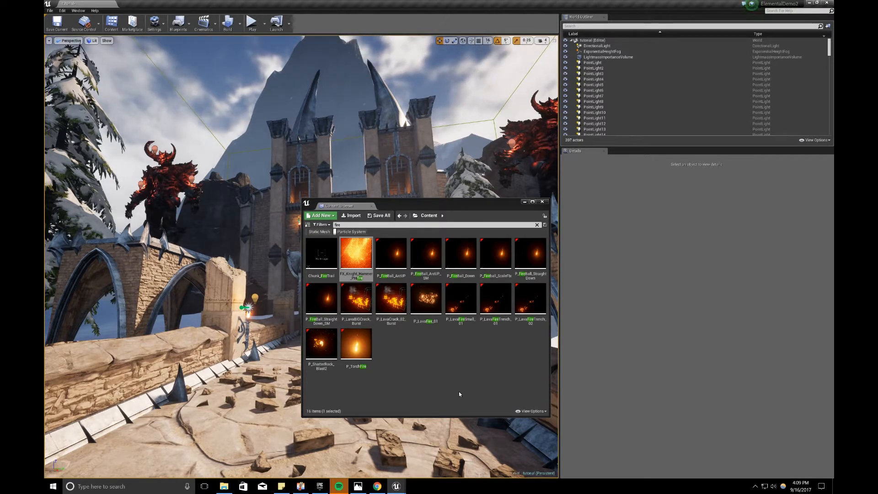
pyautogui.moveTo(426, 300); pyautogui.dragTo(235, 316)
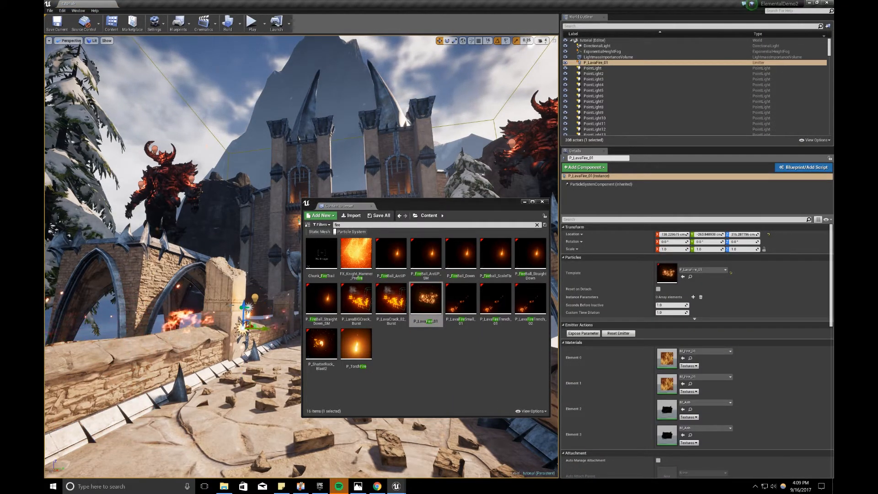
pyautogui.moveTo(235, 317); pyautogui.dragTo(215, 352, button='right')
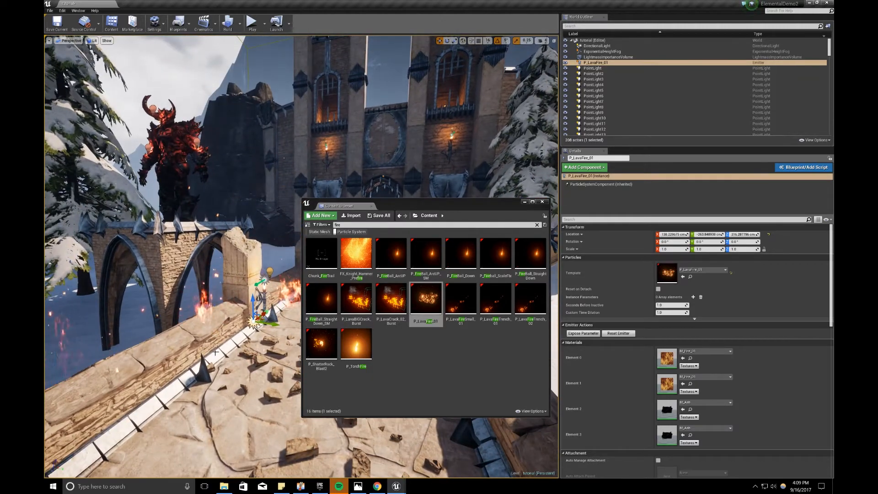
pyautogui.press('Delete')
# - Add a P_TorchFire emitter, minimize the Content Browser, and move the fire to the feet of the left horned statue
pyautogui.moveTo(356, 348); pyautogui.dragTo(173, 214)
pyautogui.click(524, 201)
pyautogui.moveTo(499, 219); pyautogui.dragTo(497, 249, button='right')
pyautogui.press('s')
pyautogui.moveTo(358, 266); pyautogui.dragTo(175, 247)
pyautogui.moveTo(175, 246); pyautogui.dragTo(83, 225, button='right')
pyautogui.press('w')
pyautogui.moveTo(213, 253); pyautogui.dragTo(213, 253, button='right')
pyautogui.press('s')
pyautogui.moveTo(193, 262); pyautogui.dragTo(336, 234)
pyautogui.press('f')
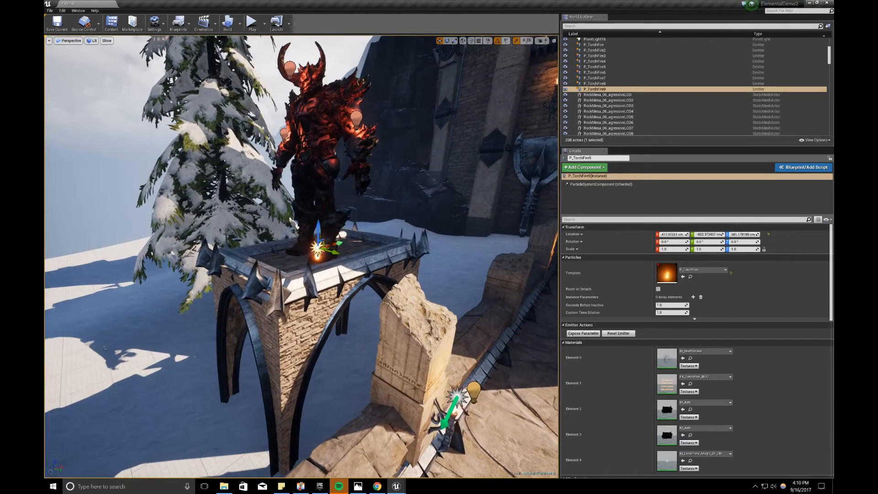
# - Raise the torch fire to the left statue's head height and shift it sideways toward the middle of the face
pyautogui.moveTo(319, 227); pyautogui.dragTo(318, 55)
pyautogui.moveTo(413, 130)
pyautogui.mouseDown(button='right')
pyautogui.moveTo(432, 87)
pyautogui.moveTo(413, 131)
pyautogui.mouseUp(button='right')
pyautogui.press('w')
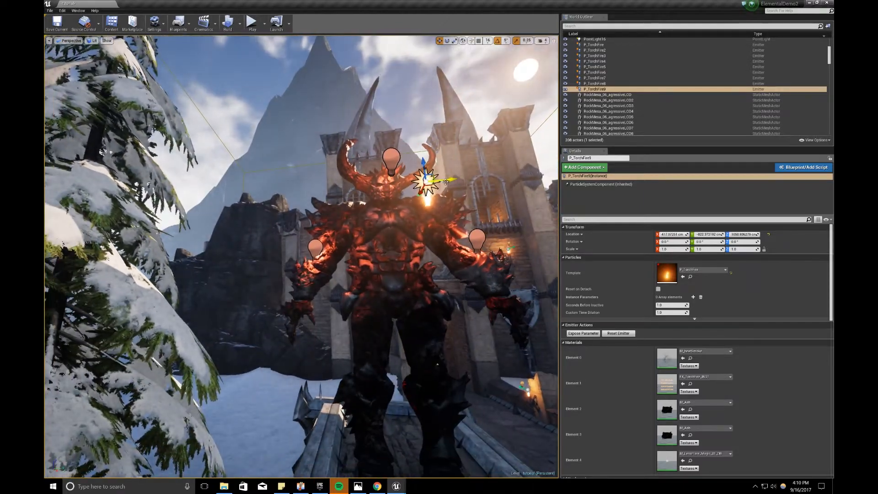
pyautogui.moveTo(445, 180); pyautogui.dragTo(401, 181)
# - Raise and fine-position the torch fire so its flame comes out of one of the left statue's eyes
pyautogui.press('w')
pyautogui.press('a')
pyautogui.moveTo(392, 227); pyautogui.dragTo(359, 270, button='right')
pyautogui.press('w')
pyautogui.press('e')
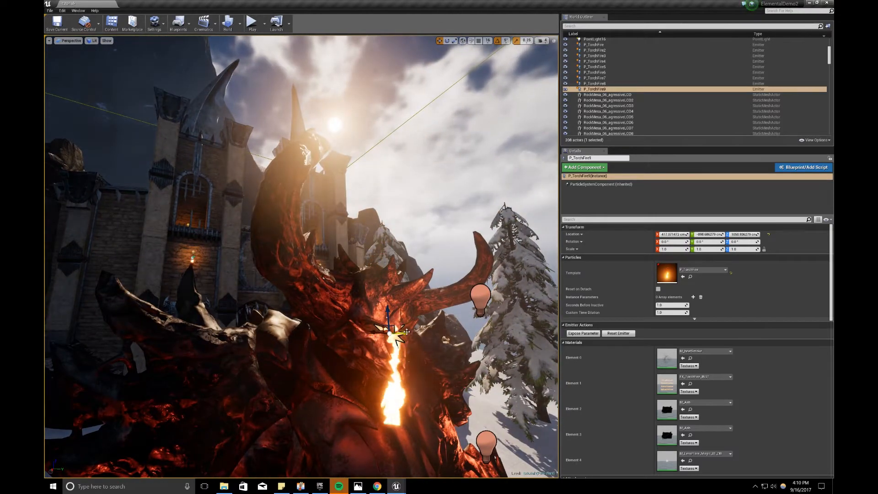
pyautogui.moveTo(403, 334); pyautogui.dragTo(366, 341, button='right')
pyautogui.press('d')
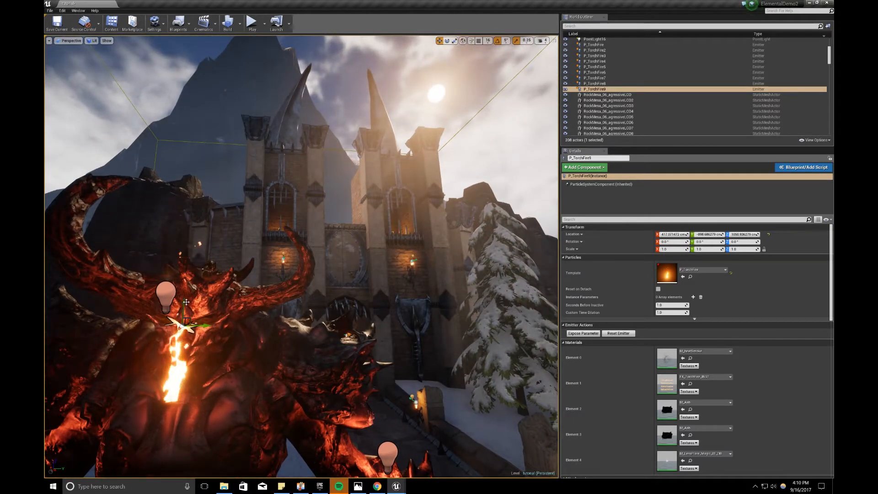
pyautogui.moveTo(187, 302); pyautogui.dragTo(188, 287)
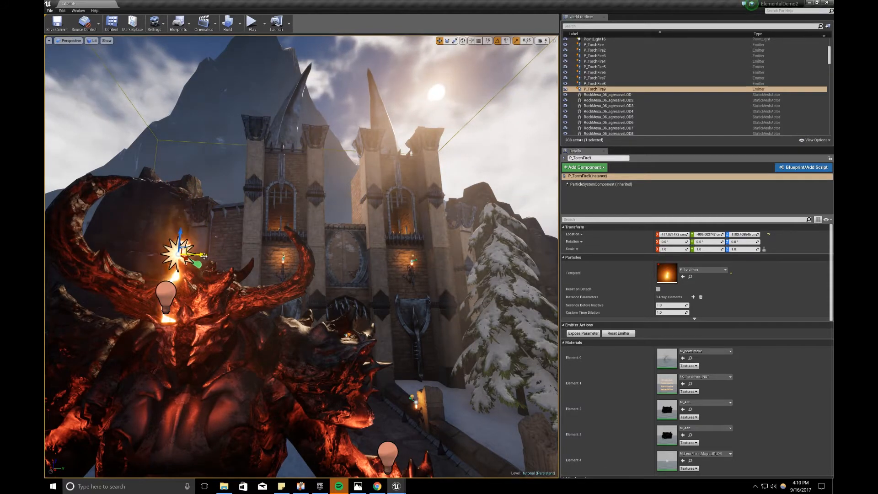
# - Duplicate the eye fire sideways so the copy burns in the left statue's other eye
pyautogui.keyDown('alt'); pyautogui.moveTo(203, 255); pyautogui.dragTo(238, 255); pyautogui.keyUp('alt')
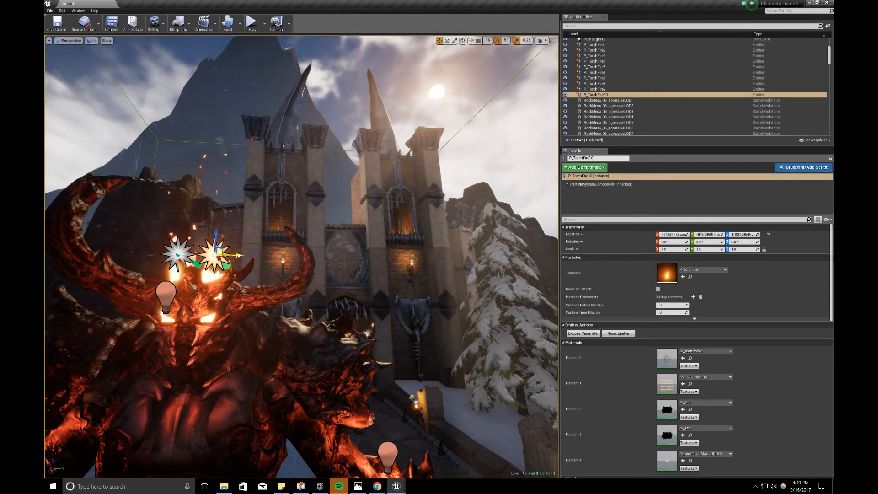
pyautogui.press('s')
pyautogui.moveTo(267, 285); pyautogui.dragTo(206, 278, button='right')
pyautogui.press('s')
pyautogui.press('g')
pyautogui.press('d')
pyautogui.press('g')
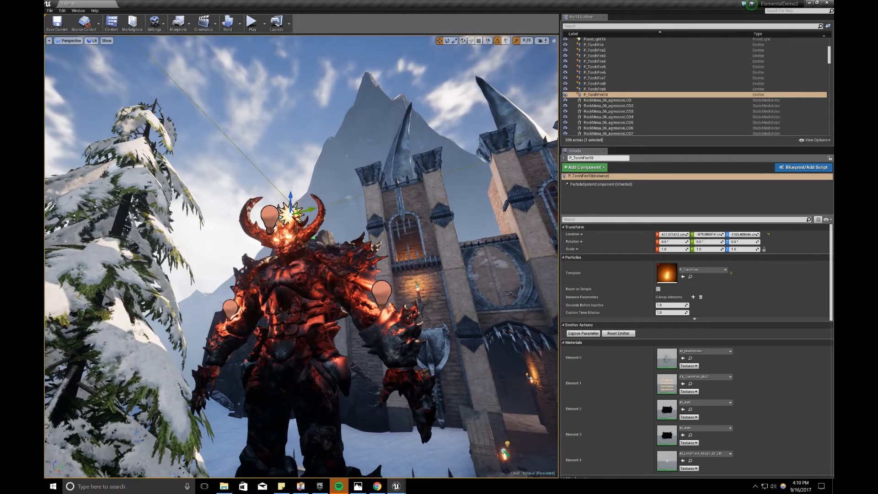
# - Select both eye fires of the left statue and place duplicates of the pair at the head of the right statue
pyautogui.click(273, 229)
pyautogui.press('w')
pyautogui.press('a')
pyautogui.moveTo(273, 229); pyautogui.dragTo(297, 220, button='right')
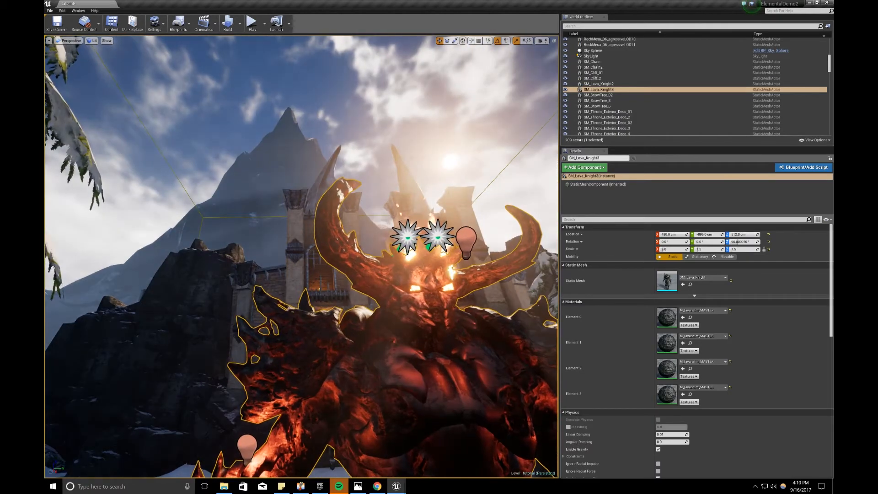
pyautogui.click(408, 236)
pyautogui.keyDown('ctrl'); pyautogui.click(441, 238); pyautogui.keyUp('ctrl')
pyautogui.press('s')
pyautogui.press('d')
pyautogui.moveTo(441, 238); pyautogui.dragTo(426, 244, button='right')
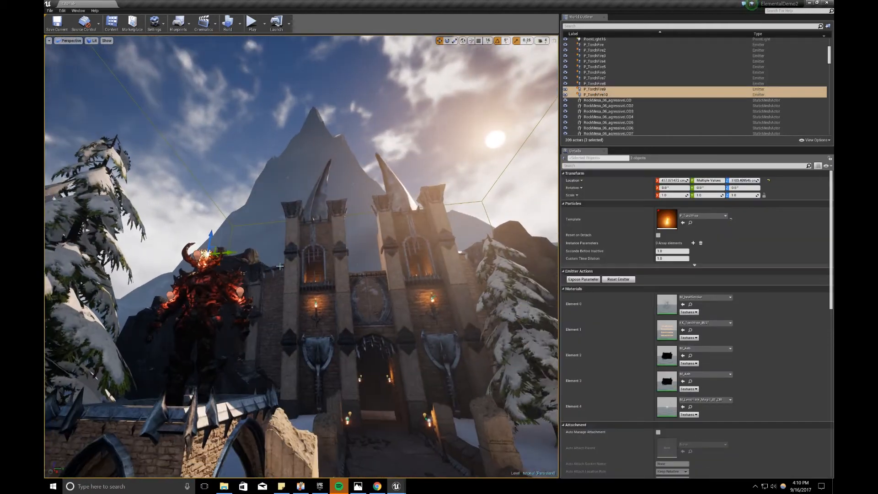
pyautogui.keyDown('alt'); pyautogui.moveTo(228, 251); pyautogui.dragTo(474, 235); pyautogui.keyUp('alt')
pyautogui.press('d')
pyautogui.moveTo(474, 235); pyautogui.dragTo(485, 230, button='right')
pyautogui.moveTo(244, 248); pyautogui.dragTo(445, 247)
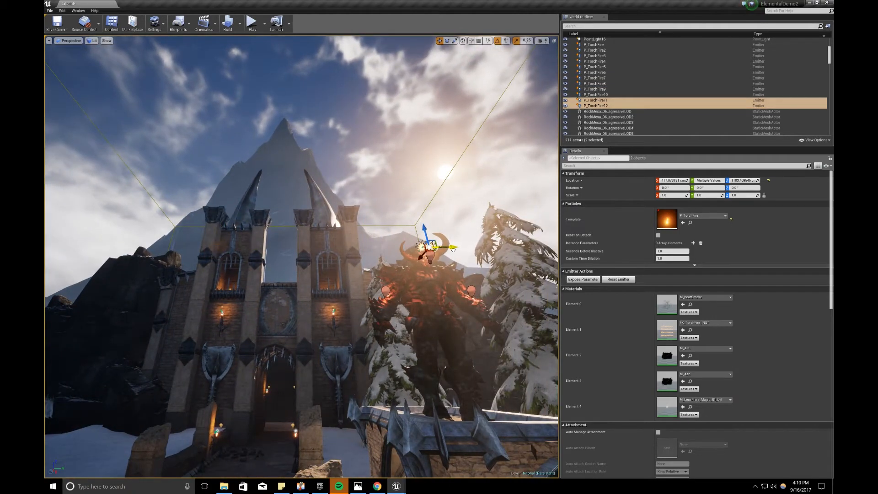
# - Shift the duplicated pair of fires slightly sideways to line up with the right statue's eyes
pyautogui.press('d')
pyautogui.press('w')
pyautogui.moveTo(445, 248); pyautogui.dragTo(432, 248, button='right')
pyautogui.press('w')
pyautogui.press('s')
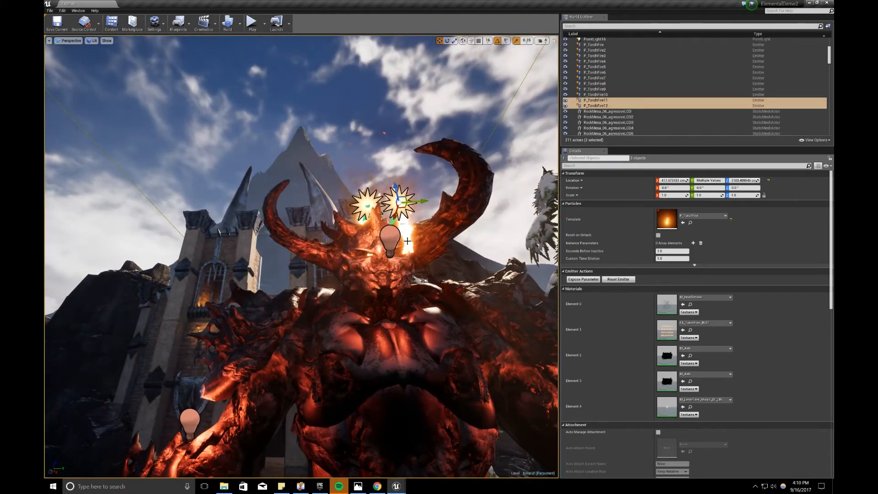
pyautogui.moveTo(423, 203); pyautogui.dragTo(410, 201)
# - Examine the burning eyes of both statues from the bridge viewpoint with the editor overlays hidden
pyautogui.press('g')
pyautogui.press('g')
pyautogui.press('g')
pyautogui.press('1')
pyautogui.press('g')
pyautogui.press('g')
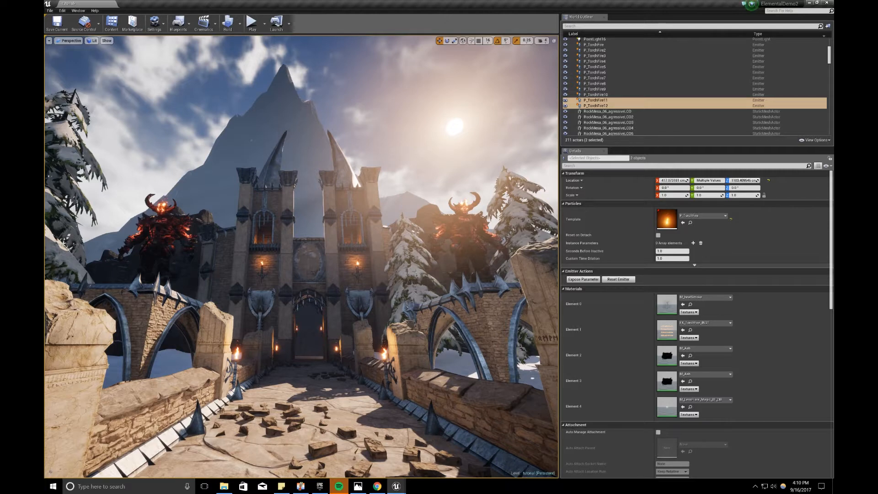
pyautogui.moveTo(372, 485)
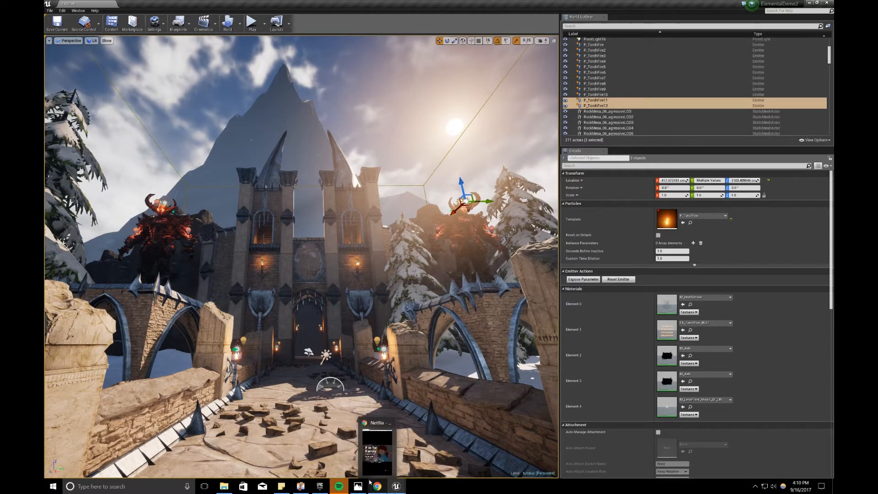
pyautogui.moveTo(265, 260); pyautogui.dragTo(262, 261, button='right')
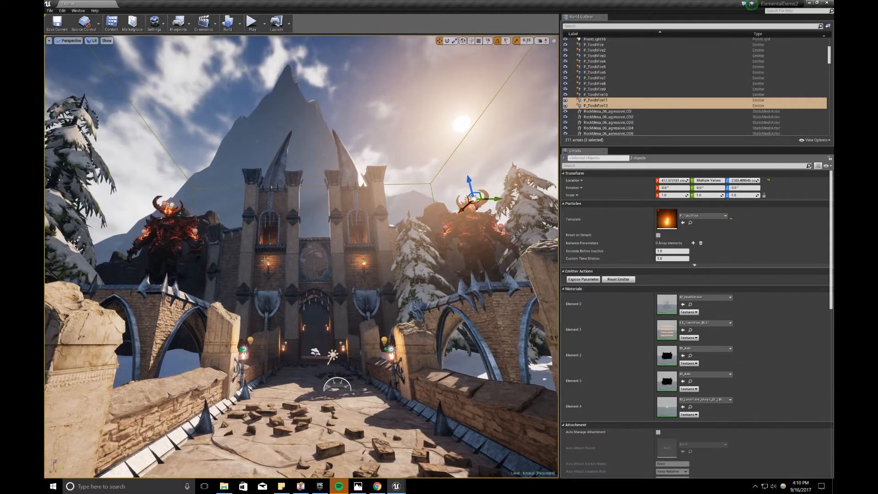
pyautogui.press('g')
# - Place a point light in front of the castle entrance and turn off its shadow casting
pyautogui.click(78, 10)
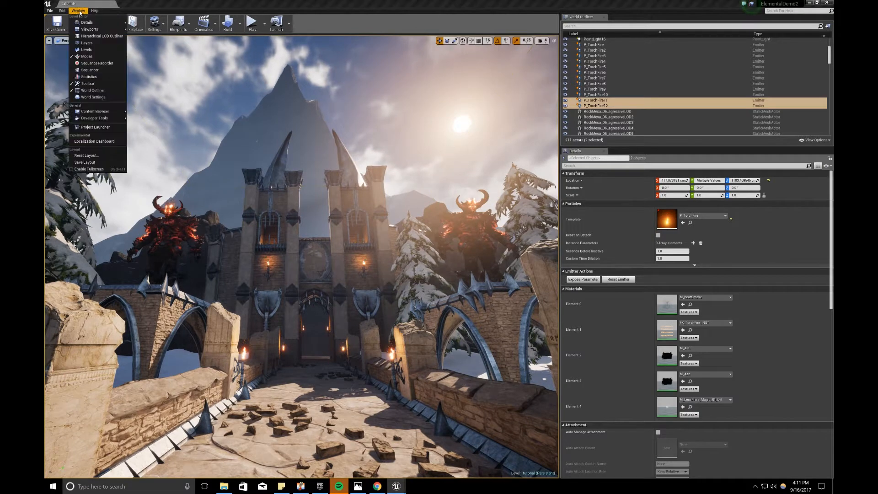
pyautogui.click(87, 56)
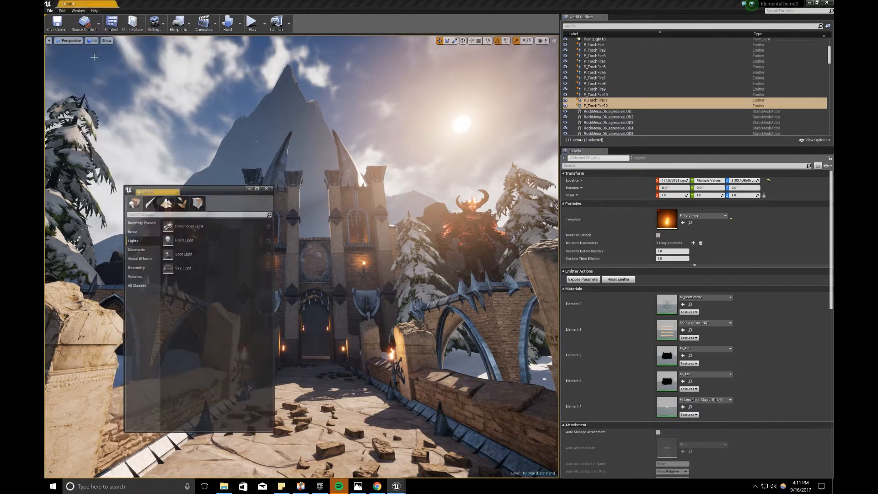
pyautogui.moveTo(335, 376); pyautogui.dragTo(330, 303)
pyautogui.click(282, 174)
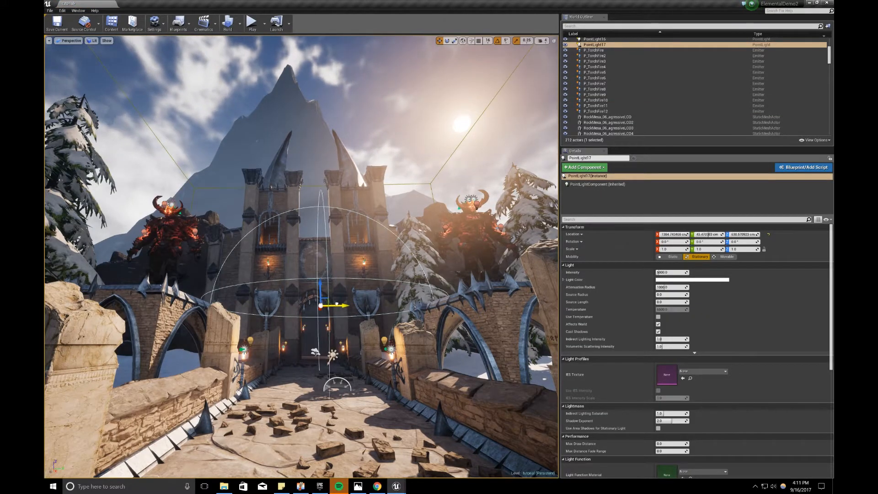
pyautogui.click(659, 332)
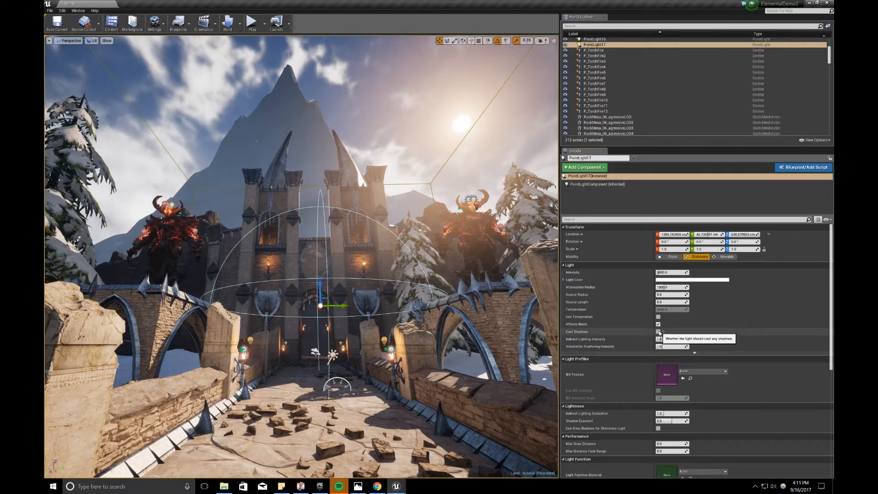
# - Set the new point light's attenuation radius to 1500 and its intensity to 2000
pyautogui.click(670, 288)
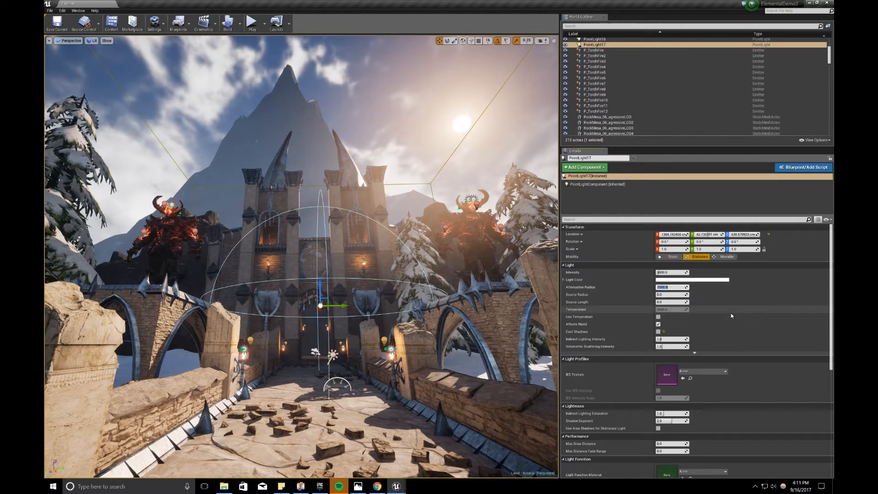
pyautogui.write('1500')
pyautogui.press('Return')
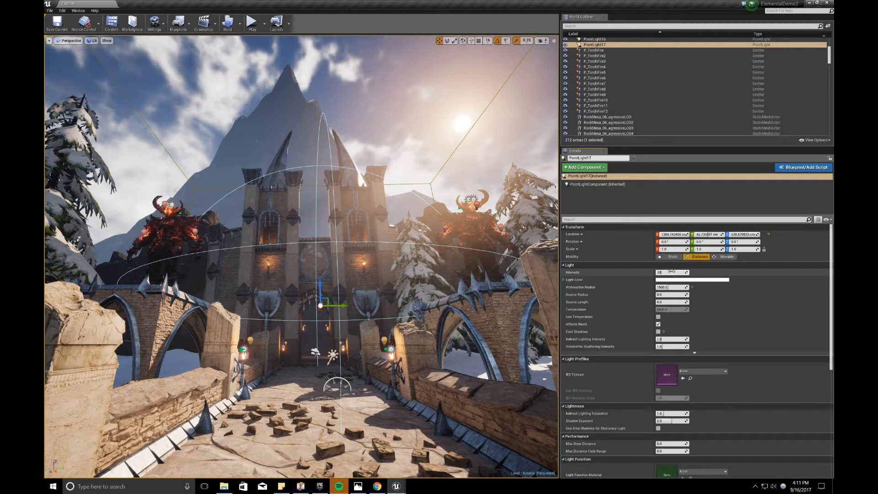
pyautogui.click(671, 272)
pyautogui.write('2000')
pyautogui.press('Return')
# - Give the entrance light a pale blue color with hue about 208 and saturation about 0.27
pyautogui.click(692, 279)
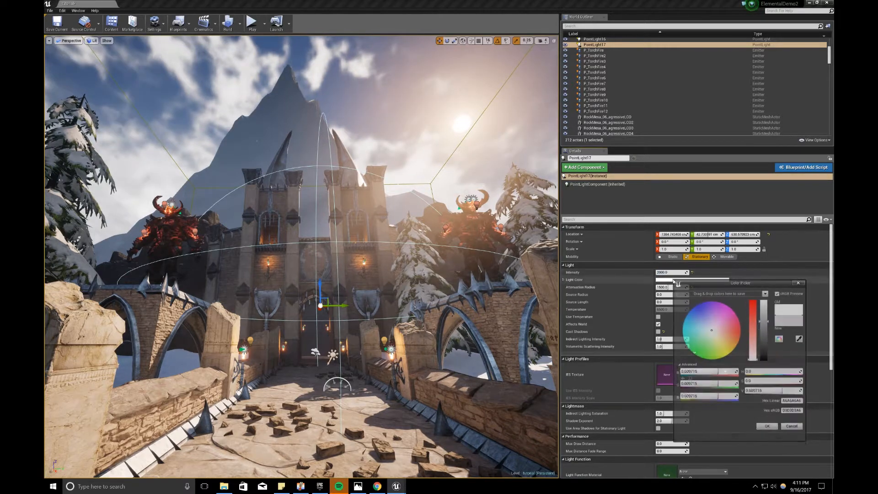
pyautogui.click(713, 333)
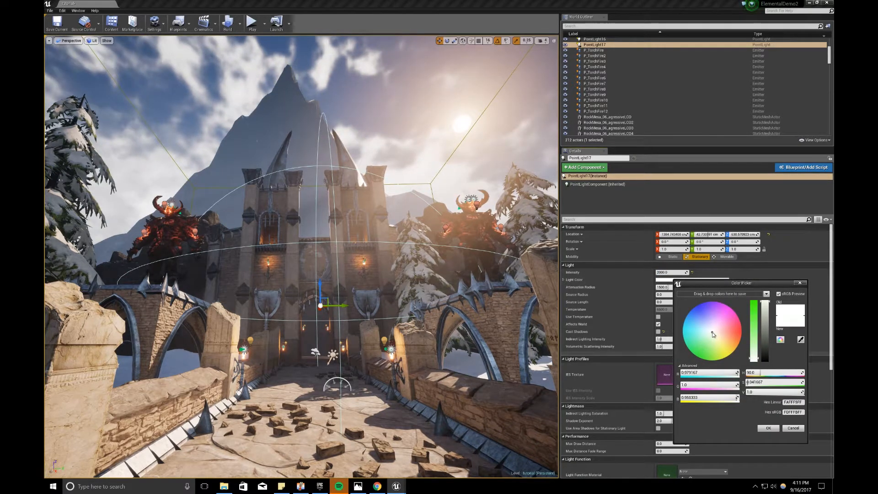
pyautogui.moveTo(713, 334); pyautogui.dragTo(705, 328)
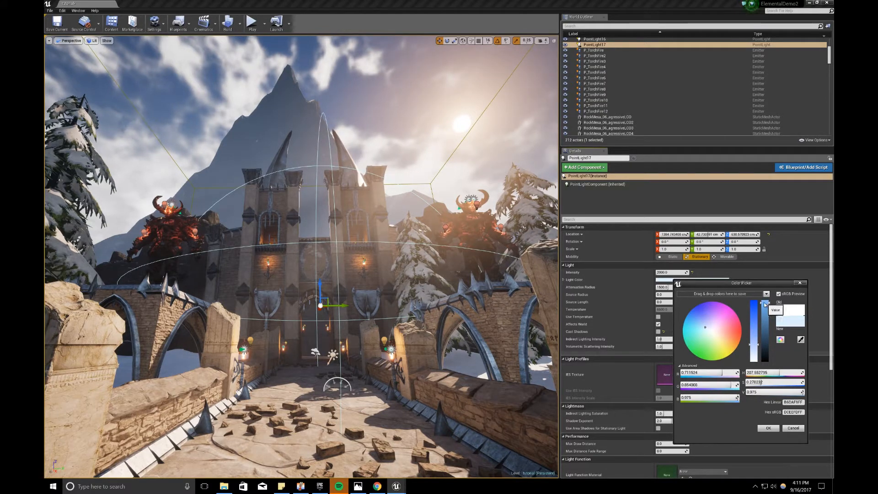
pyautogui.click(760, 427)
# - Spread raised copies of the pale blue light to both sides of the castle front
pyautogui.moveTo(346, 305); pyautogui.dragTo(131, 262)
pyautogui.moveTo(178, 267); pyautogui.dragTo(151, 267, button='right')
pyautogui.moveTo(219, 279); pyautogui.dragTo(462, 114)
pyautogui.press('s')
pyautogui.moveTo(413, 215); pyautogui.dragTo(451, 188, button='right')
pyautogui.moveTo(365, 187); pyautogui.dragTo(550, 208)
pyautogui.scroll(2, 550, 209)
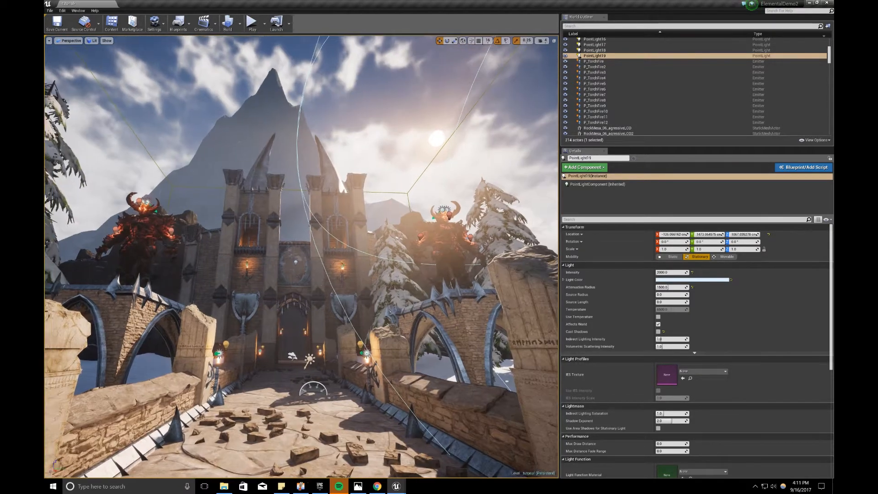
pyautogui.press('g')
pyautogui.moveTo(312, 284); pyautogui.dragTo(302, 287, button='right')
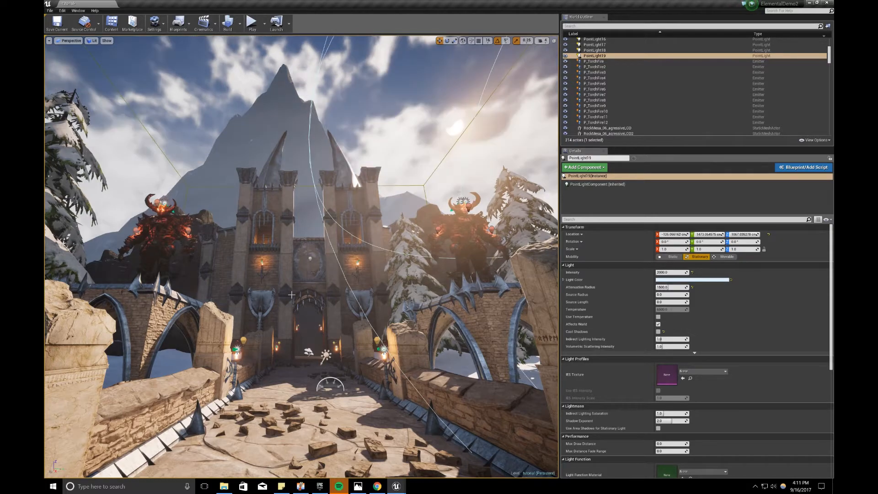
pyautogui.press('g')
# - Duplicate the central pale blue light and move the copy behind the castle's horned towers
pyautogui.click(310, 259)
pyautogui.press('w')
pyautogui.moveTo(310, 259); pyautogui.dragTo(387, 251, button='right')
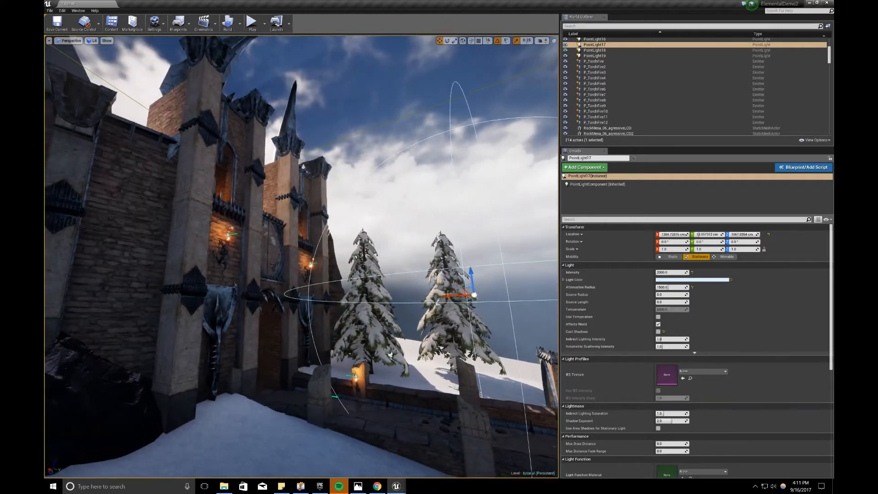
pyautogui.moveTo(449, 296); pyautogui.dragTo(225, 110)
pyautogui.moveTo(224, 110); pyautogui.dragTo(48, 114, button='right')
pyautogui.press('w')
pyautogui.press('s')
pyautogui.press('d')
pyautogui.moveTo(245, 127); pyautogui.dragTo(98, 96, button='right')
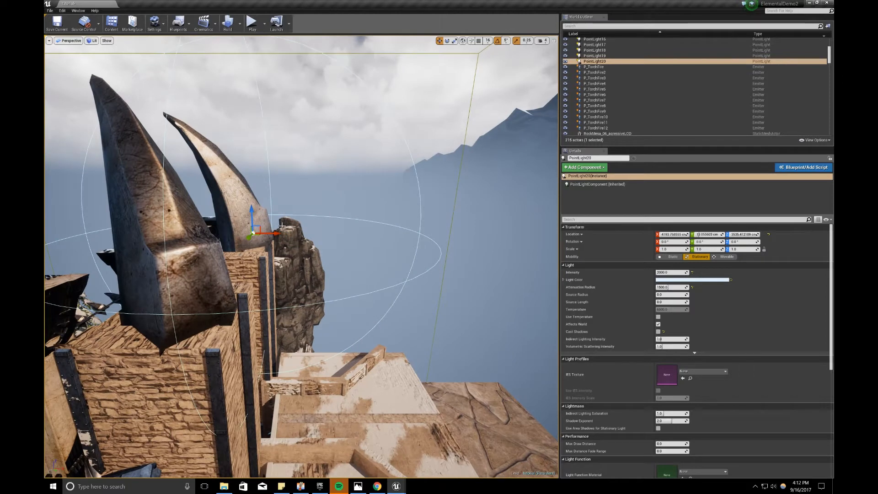
pyautogui.moveTo(277, 233); pyautogui.dragTo(340, 253)
# - Set the intensity of the light behind the towers to 4000 and its attenuation radius to 2500
pyautogui.click(669, 272)
pyautogui.write('4000')
pyautogui.press('Return')
pyautogui.click(670, 287)
pyautogui.write('25')
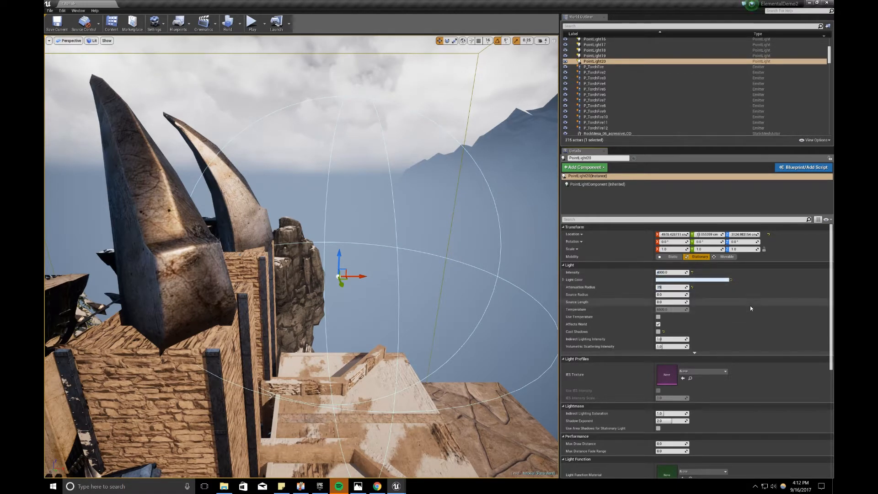
pyautogui.write('00')
pyautogui.press('Return')
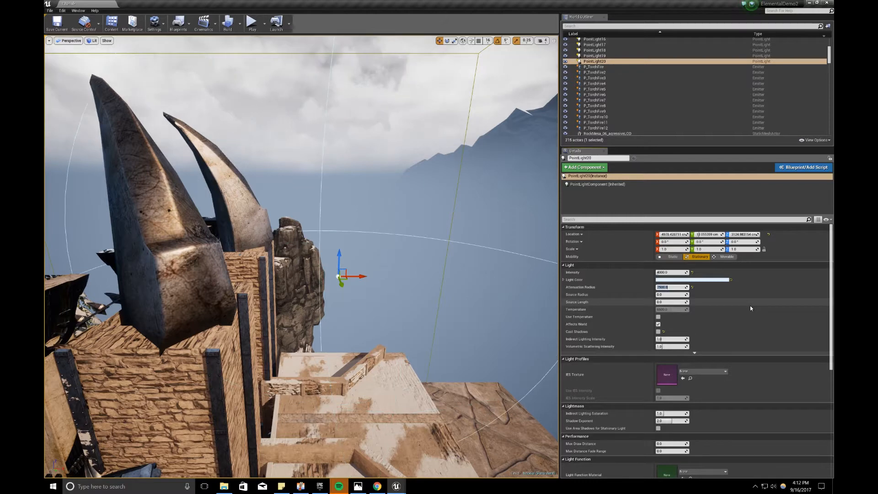
# - Give the light behind the towers a warm yellow color with hue about 45 and saturation about 0.40
pyautogui.click(721, 280)
pyautogui.moveTo(604, 333); pyautogui.dragTo(621, 343)
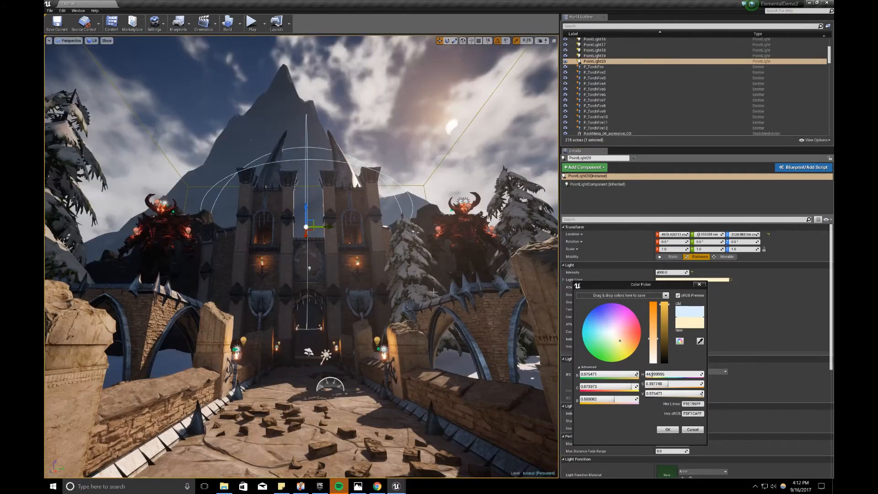
pyautogui.moveTo(383, 299); pyautogui.dragTo(387, 305, button='right')
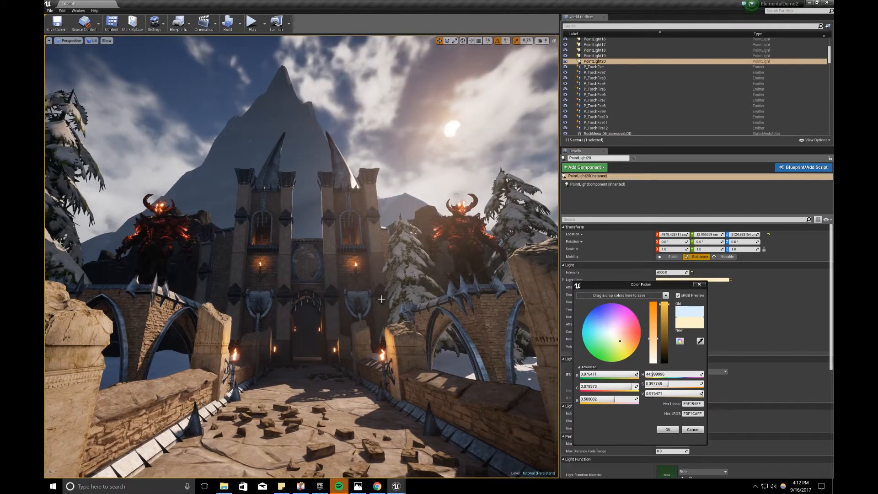
pyautogui.press('g')
pyautogui.click(418, 162)
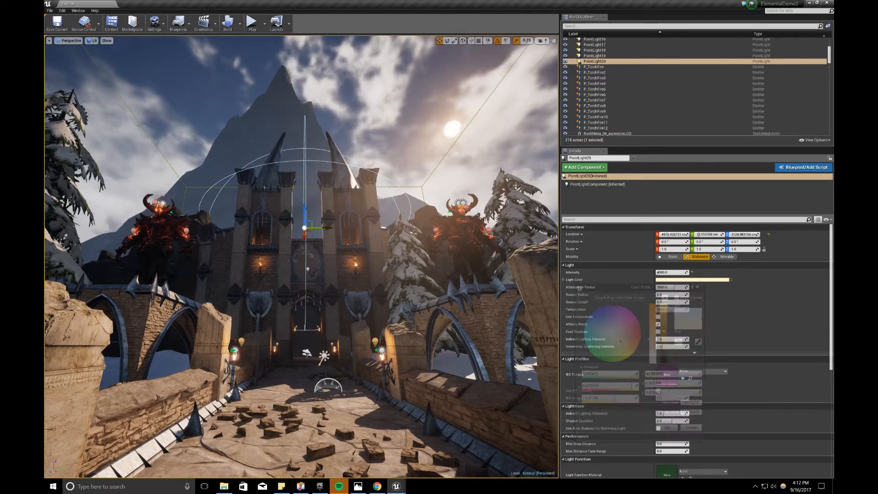
# - Duplicate the central pale blue light, move the copy beside the left demon statue, and check the scene without editor overlays
pyautogui.click(309, 268)
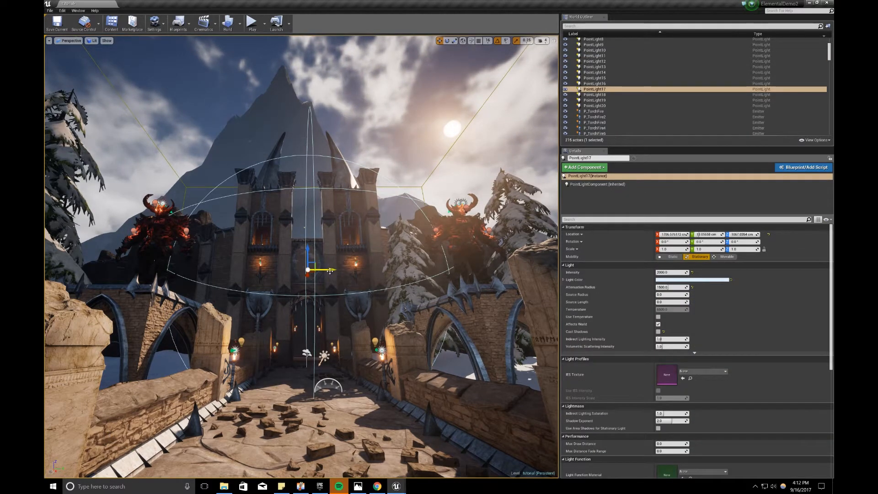
pyautogui.keyDown('alt'); pyautogui.moveTo(329, 271); pyautogui.dragTo(126, 173); pyautogui.keyUp('alt')
pyautogui.moveTo(139, 205); pyautogui.dragTo(96, 229)
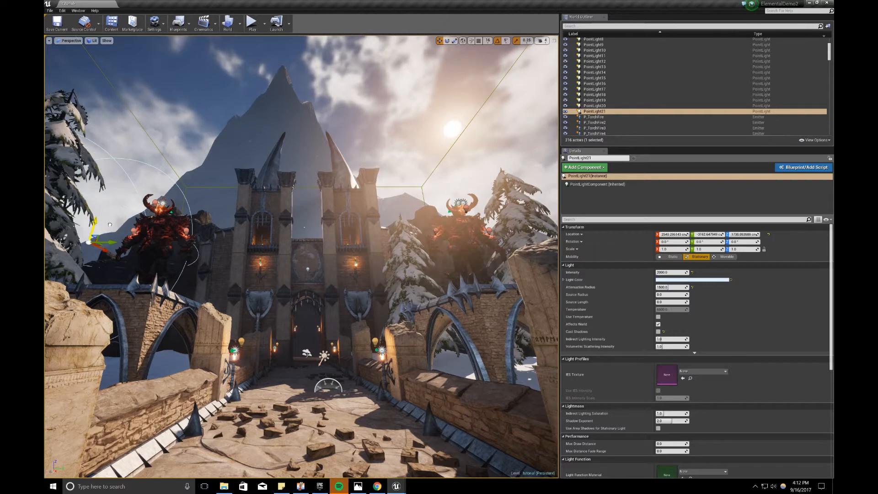
pyautogui.press('g')
pyautogui.moveTo(243, 257); pyautogui.dragTo(242, 258, button='right')
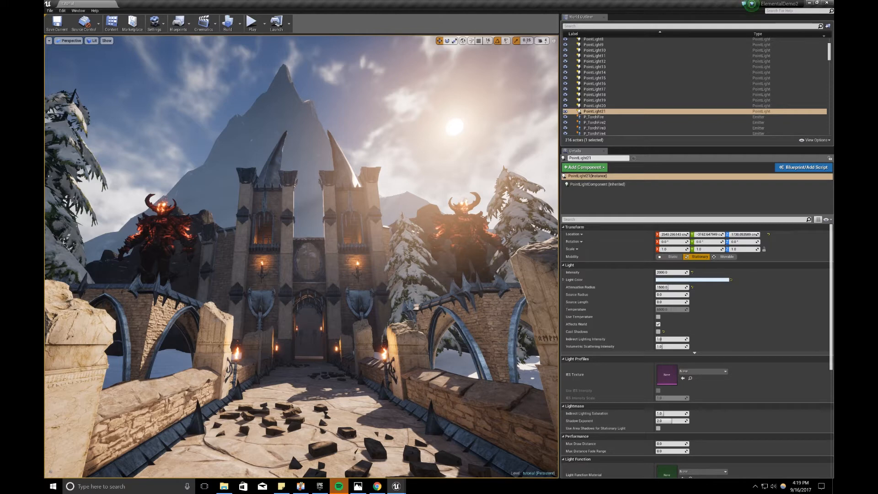
# - Select the broken pillar by the left torch and start mesh painting in Vertex Weight Painting mode
pyautogui.click(217, 320)
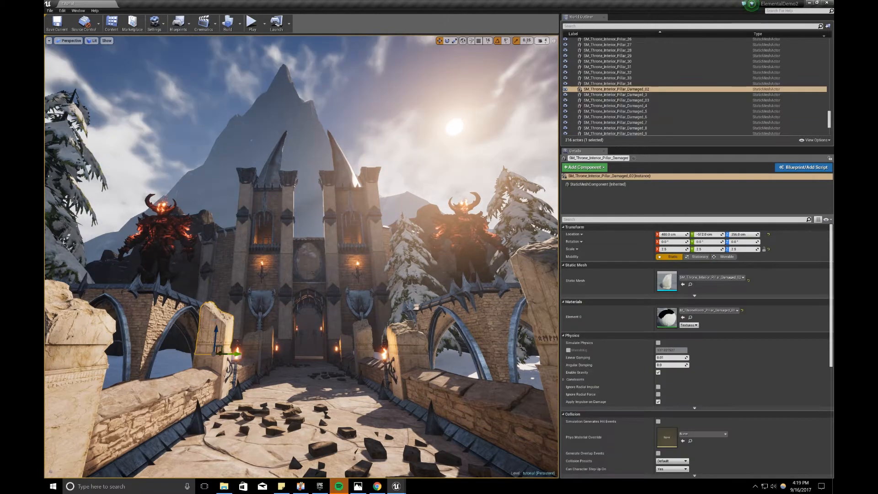
pyautogui.click(85, 10)
pyautogui.click(87, 56)
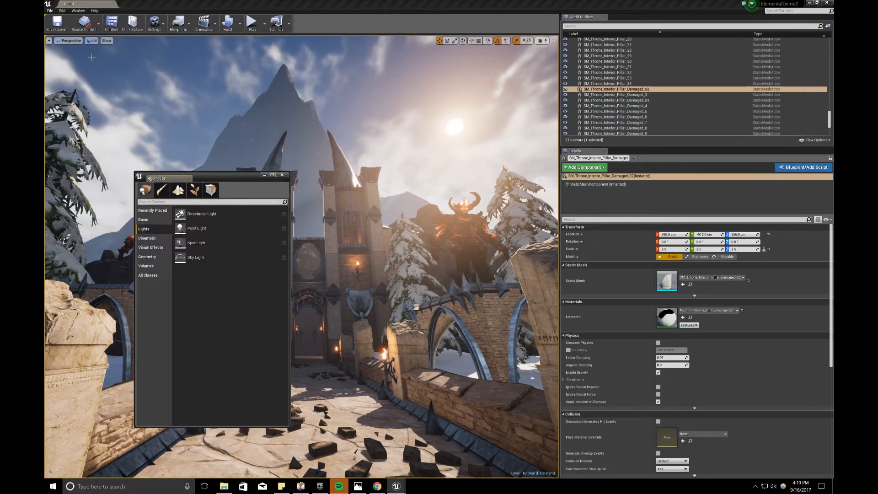
pyautogui.moveTo(231, 183); pyautogui.dragTo(479, 214)
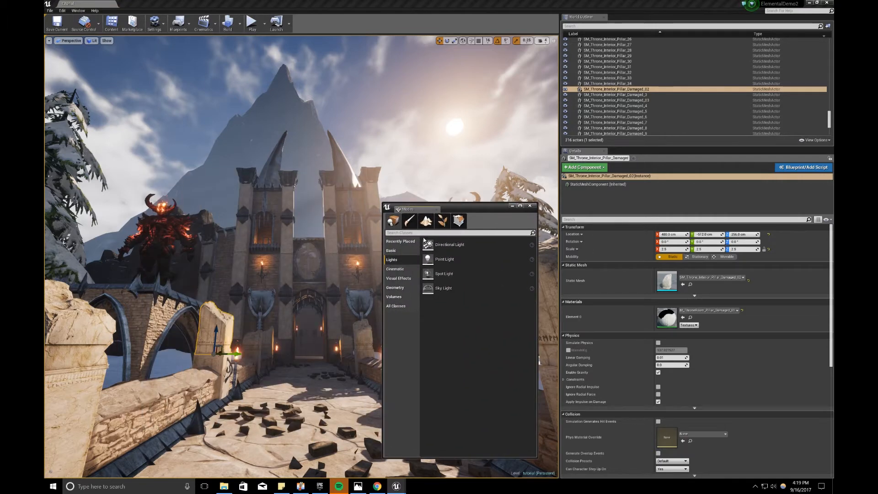
pyautogui.click(408, 222)
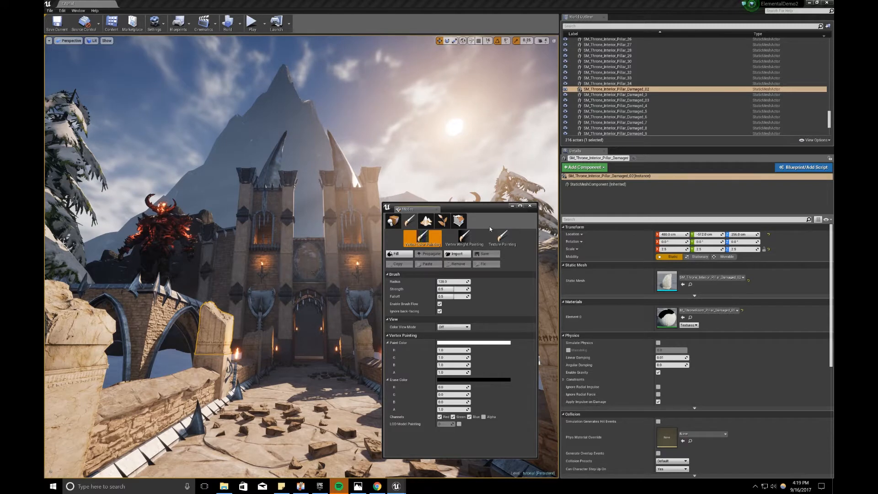
pyautogui.click(461, 242)
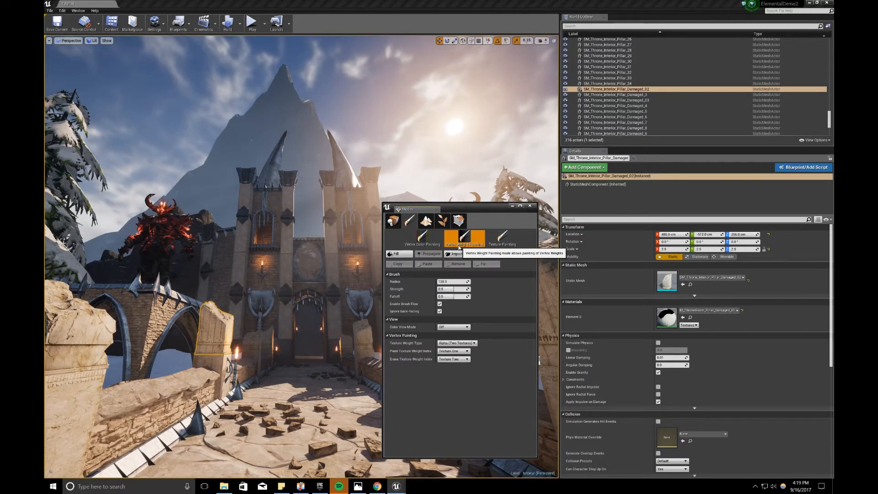
# - Set the texture weight type to ARGB - 1 (Five Textures), painting with Texture Two and erasing with Texture One
pyautogui.click(473, 343)
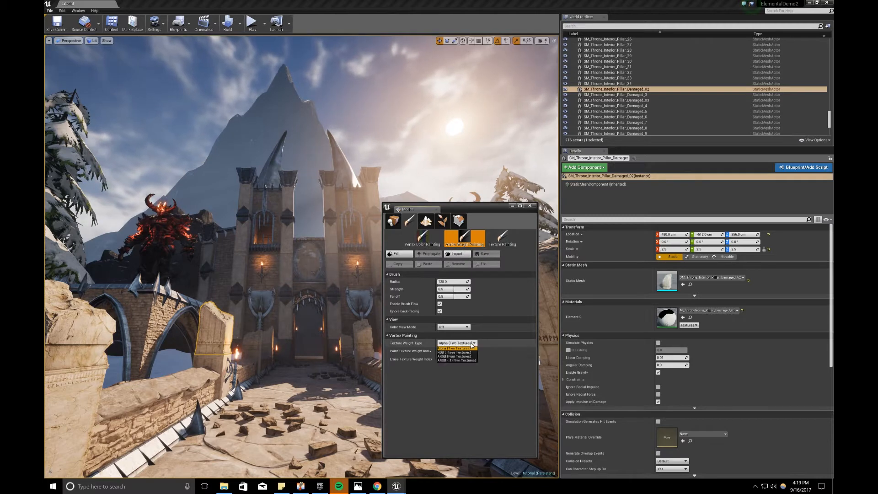
pyautogui.click(454, 361)
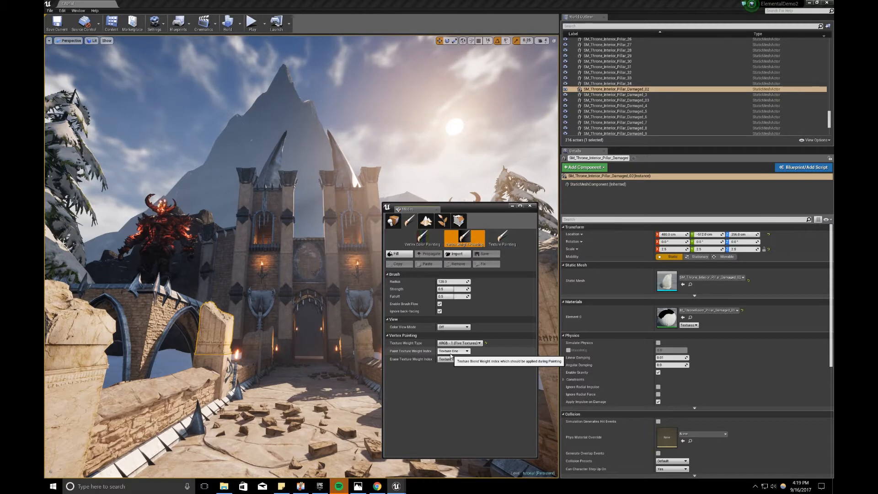
pyautogui.click(452, 351)
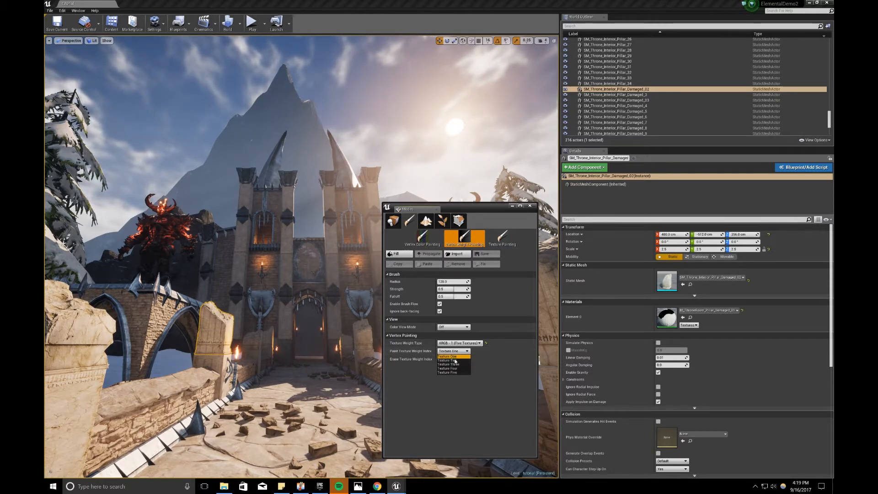
pyautogui.click(455, 361)
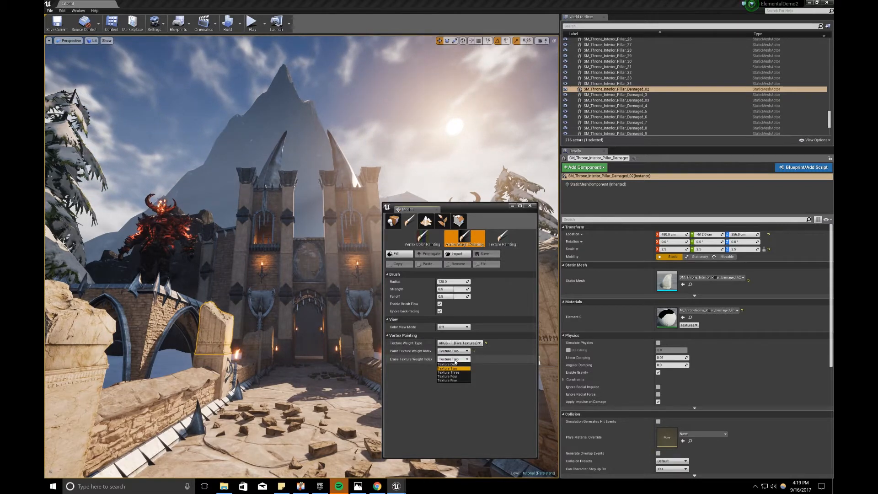
pyautogui.click(451, 364)
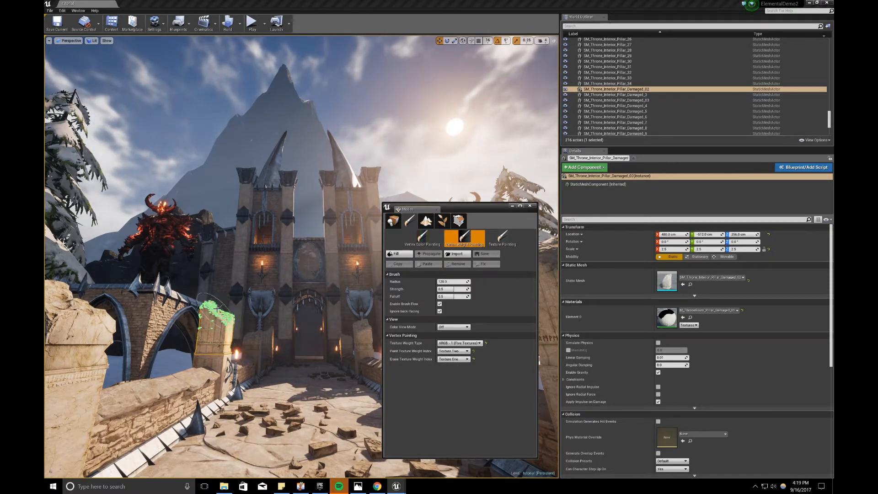
# - Try to paint Texture Two onto the broken pillar and the stone ledge of the bridge wall beside it
pyautogui.press('w')
pyautogui.moveTo(214, 319); pyautogui.dragTo(207, 331, button='right')
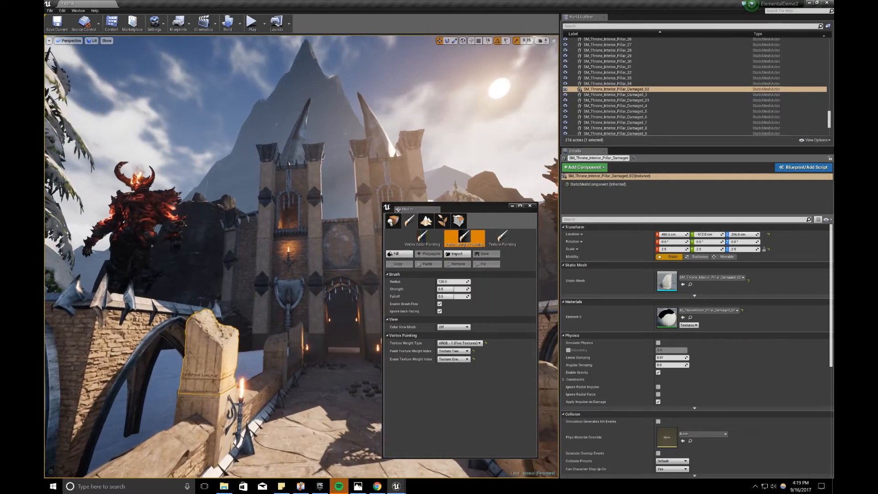
pyautogui.moveTo(208, 332)
pyautogui.mouseDown()
pyautogui.moveTo(204, 320)
pyautogui.moveTo(197, 338)
pyautogui.moveTo(206, 318)
pyautogui.moveTo(198, 346)
pyautogui.moveTo(225, 343)
pyautogui.mouseUp()
pyautogui.press('s')
pyautogui.moveTo(225, 343); pyautogui.dragTo(215, 353, button='right')
pyautogui.click(184, 416)
pyautogui.moveTo(184, 416); pyautogui.dragTo(171, 408)
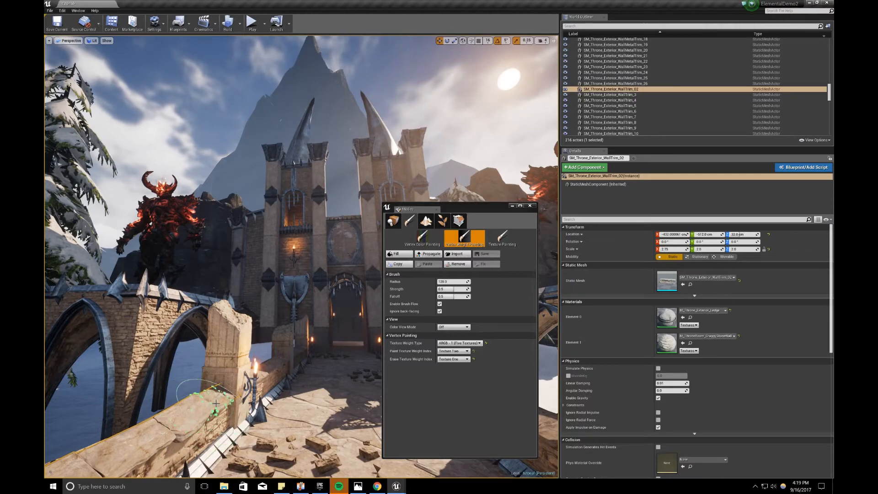
pyautogui.moveTo(172, 408)
pyautogui.mouseDown(button='right')
pyautogui.moveTo(149, 423)
pyautogui.moveTo(112, 407)
pyautogui.mouseUp(button='right')
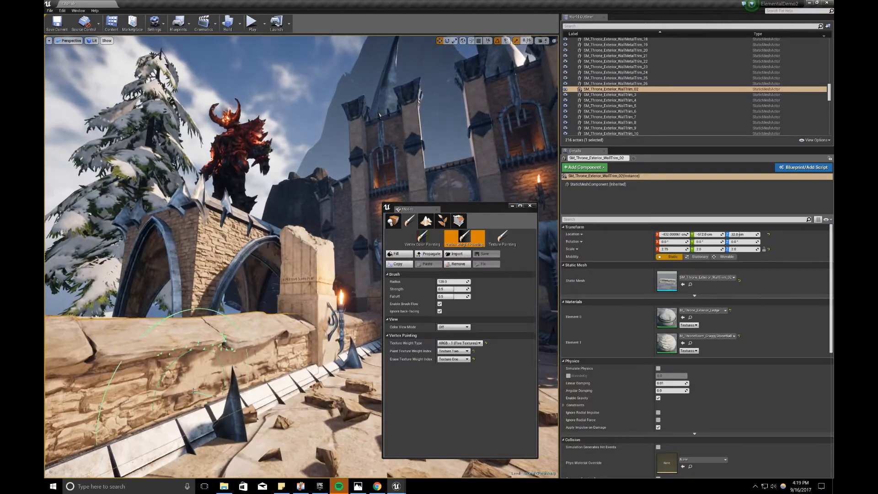
pyautogui.moveTo(110, 353)
pyautogui.mouseDown(button='right')
pyautogui.moveTo(100, 355)
pyautogui.moveTo(169, 346)
pyautogui.mouseUp(button='right')
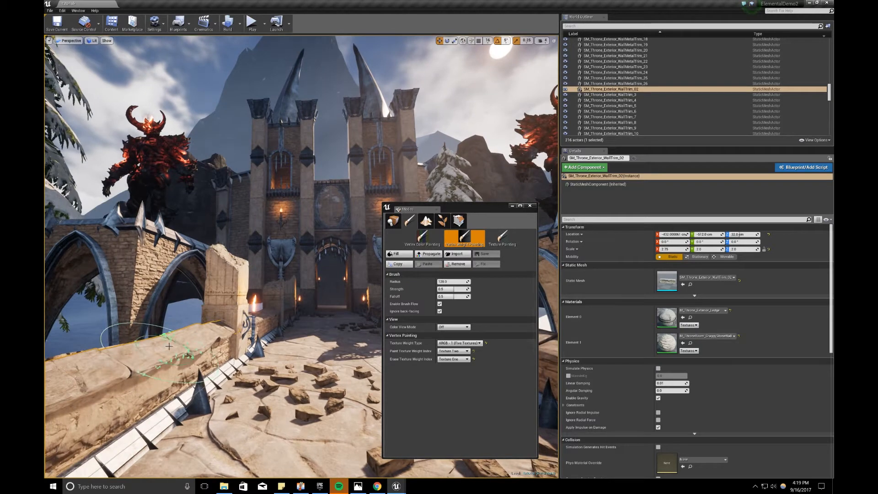
# - Set the paint texture weight index to Texture One and the erase index to Texture Four
pyautogui.click(450, 351)
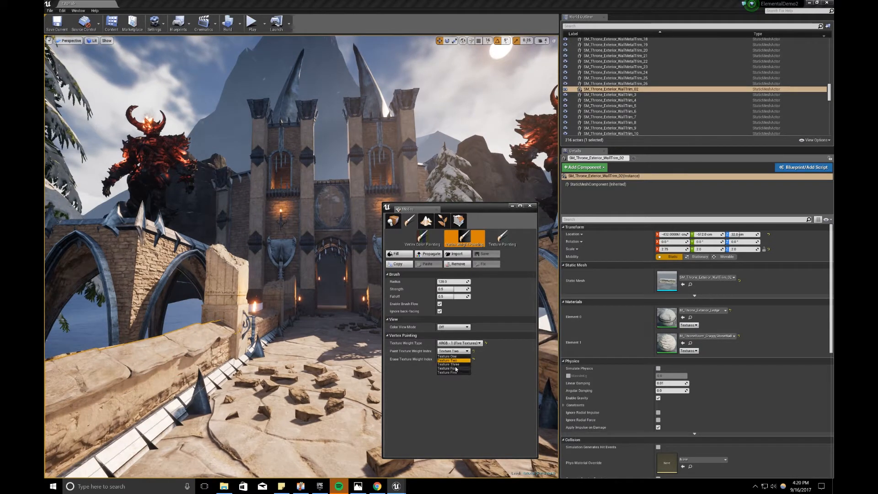
pyautogui.click(454, 357)
pyautogui.click(454, 359)
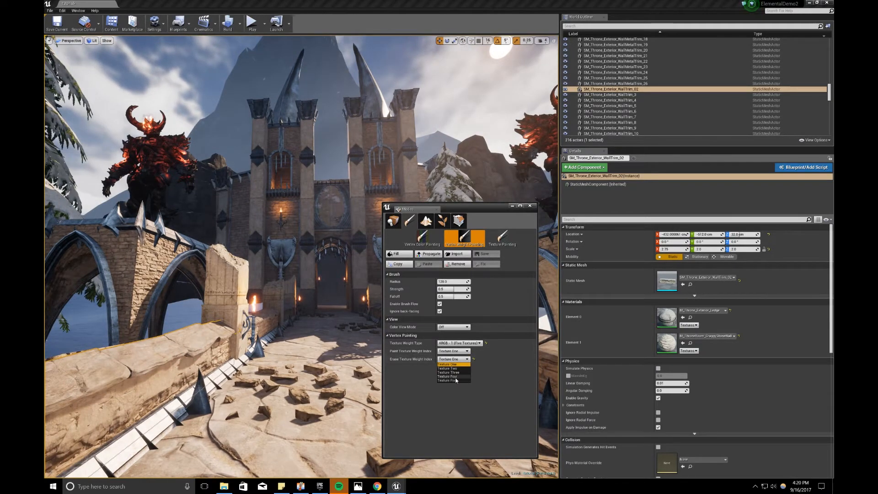
pyautogui.click(454, 377)
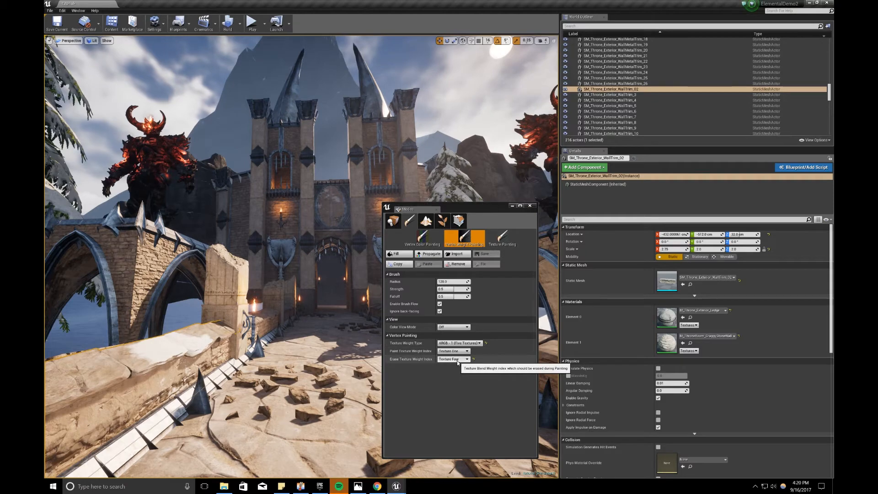
# - Brush snow along the ledge of the left bridge wall with a paint stroke and an erase stroke
pyautogui.moveTo(339, 343); pyautogui.dragTo(293, 336, button='right')
pyautogui.moveTo(170, 351)
pyautogui.mouseDown()
pyautogui.moveTo(149, 355)
pyautogui.moveTo(194, 348)
pyautogui.mouseUp()
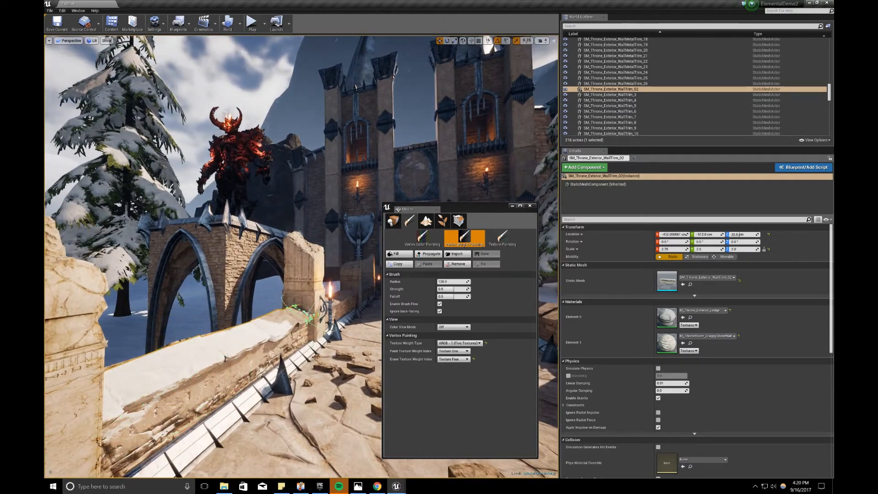
pyautogui.keyDown('shift'); pyautogui.moveTo(164, 368); pyautogui.dragTo(220, 342); pyautogui.keyUp('shift')
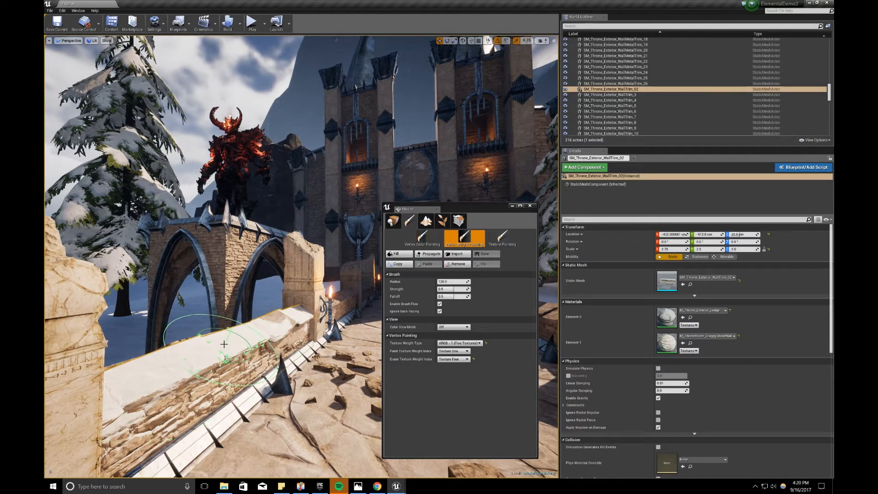
# - Paint snow onto the broken pillars at the ends of the left wall and the near pillar across the bridge, including its base
pyautogui.moveTo(100, 291)
pyautogui.mouseDown(button='right')
pyautogui.moveTo(77, 292)
pyautogui.moveTo(79, 300)
pyautogui.moveTo(68, 293)
pyautogui.mouseUp(button='right')
pyautogui.click(100, 290)
pyautogui.click(274, 247)
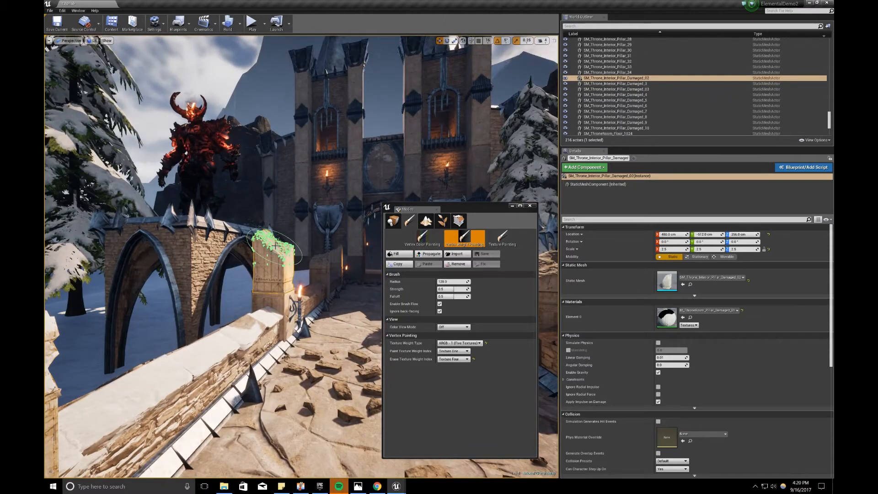
pyautogui.moveTo(254, 262); pyautogui.dragTo(320, 268, button='right')
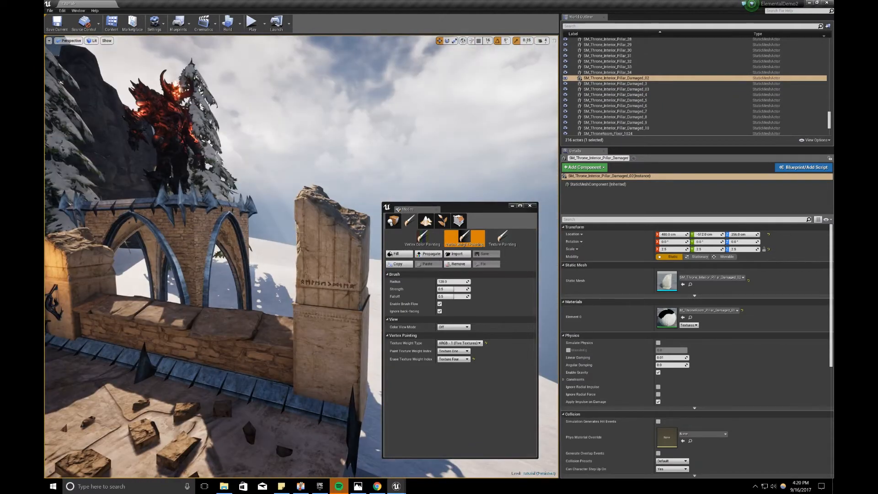
pyautogui.click(314, 225)
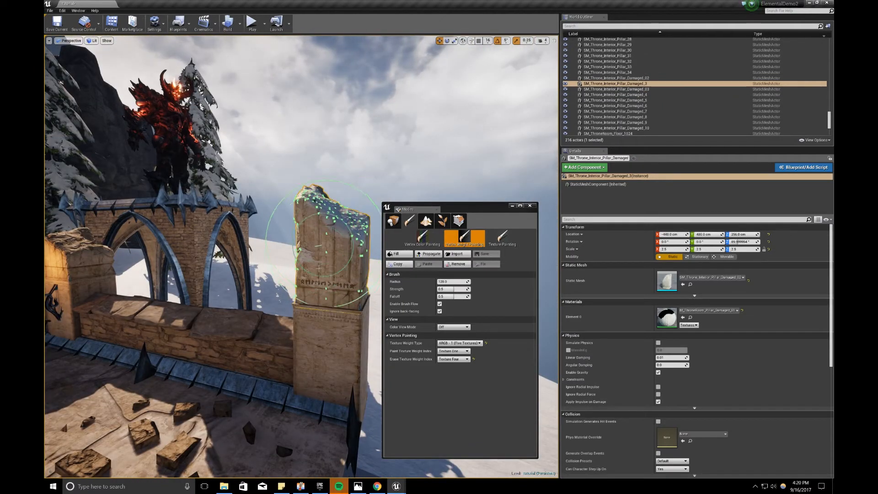
pyautogui.click(310, 345)
pyautogui.moveTo(247, 312); pyautogui.dragTo(197, 312, button='right')
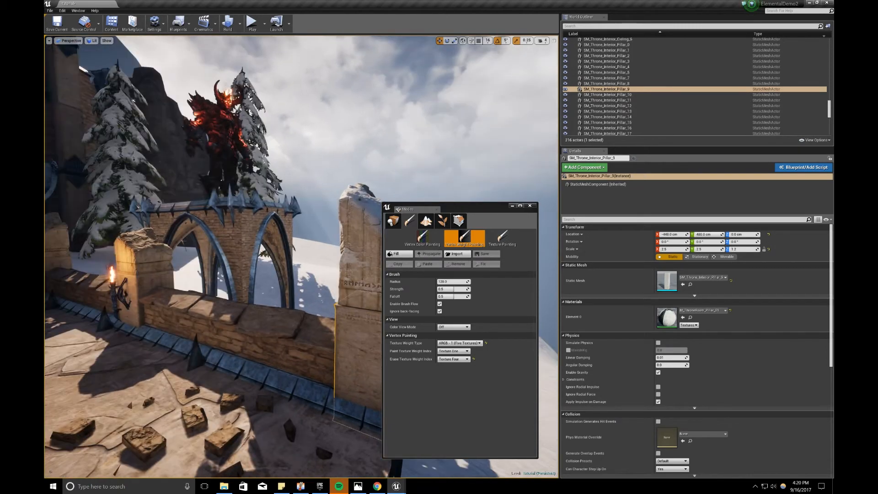
# - Paint snow onto the ledge of the opposite bridge wall and the broken pillar behind its torch
pyautogui.click(192, 308)
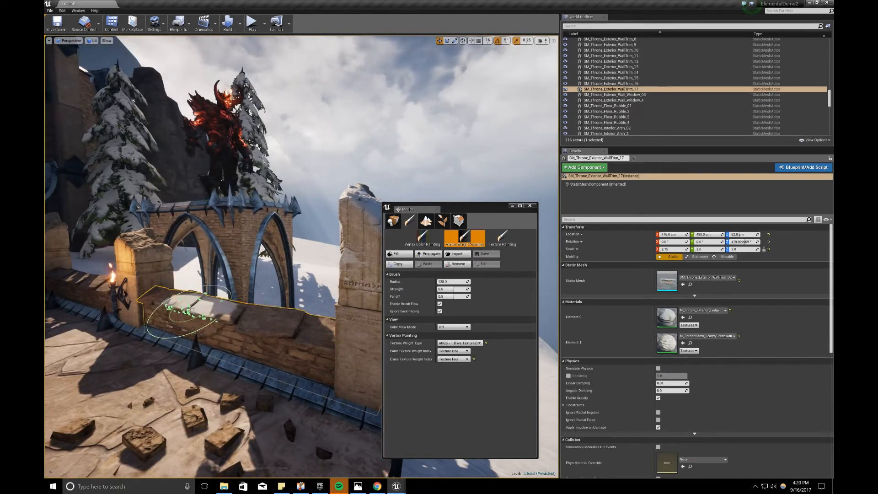
pyautogui.click(133, 239)
pyautogui.moveTo(137, 239); pyautogui.dragTo(145, 253)
pyautogui.moveTo(145, 254); pyautogui.dragTo(64, 249, button='right')
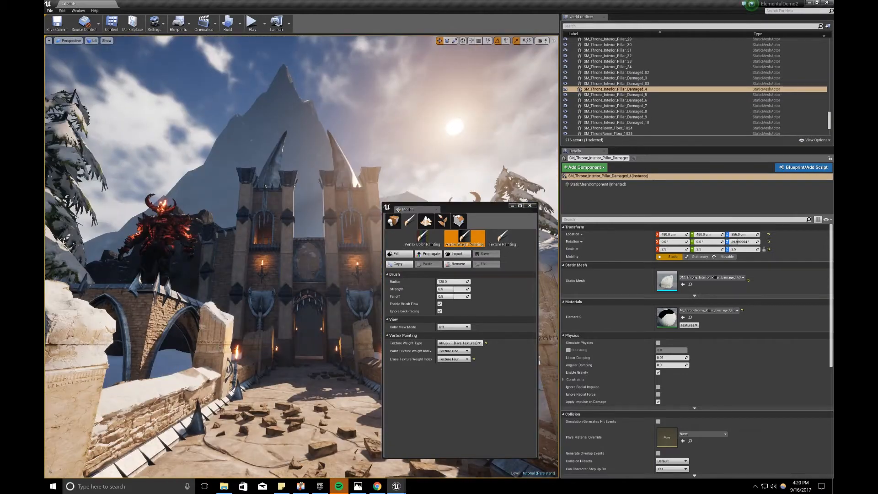
# - Paint snow along the bridge wall ledges farther ahead, toward the castle gate
pyautogui.moveTo(64, 249)
pyautogui.mouseDown(button='right')
pyautogui.moveTo(73, 247)
pyautogui.moveTo(48, 286)
pyautogui.mouseUp(button='right')
pyautogui.click(191, 382)
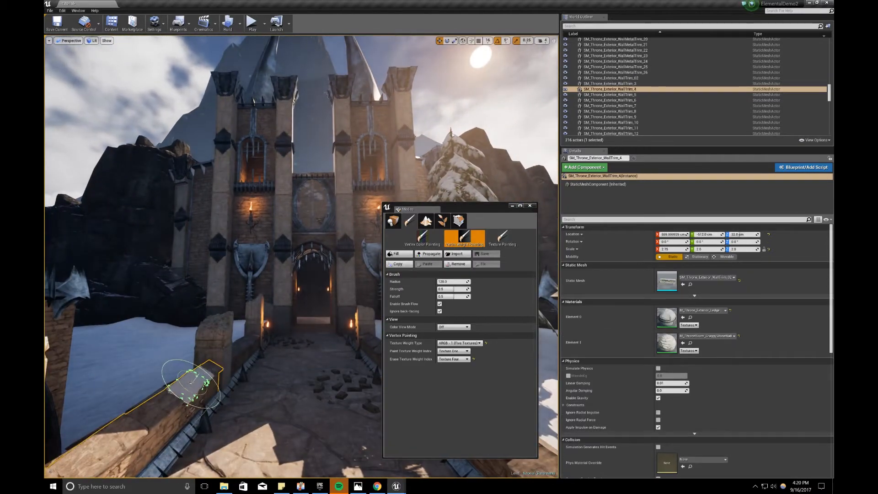
pyautogui.moveTo(157, 397)
pyautogui.mouseDown(button='right')
pyautogui.moveTo(137, 391)
pyautogui.moveTo(256, 396)
pyautogui.moveTo(115, 403)
pyautogui.mouseUp(button='right')
pyautogui.click(329, 297)
pyautogui.moveTo(342, 290); pyautogui.dragTo(302, 313, button='right')
pyautogui.click(241, 319)
pyautogui.click(302, 312)
pyautogui.moveTo(302, 313); pyautogui.dragTo(82, 316)
pyautogui.moveTo(82, 317)
pyautogui.mouseDown(button='right')
pyautogui.moveTo(46, 315)
pyautogui.moveTo(144, 361)
pyautogui.mouseUp(button='right')
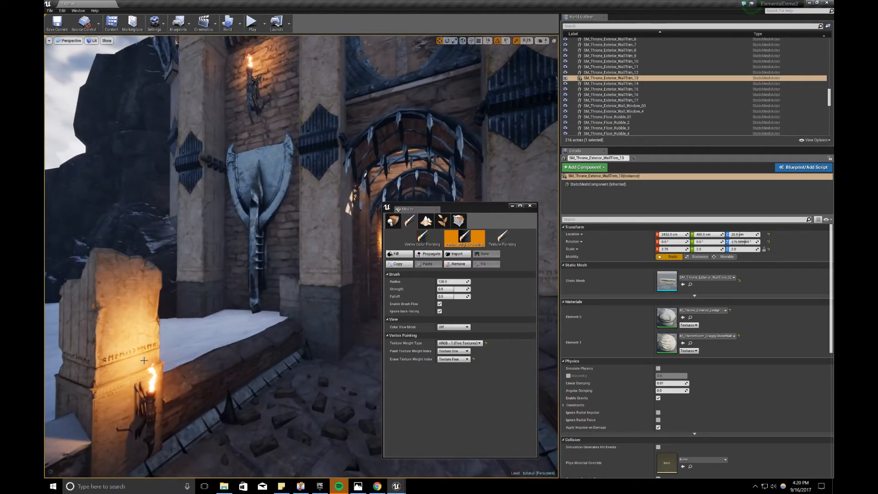
# - Paint snow onto the remaining wall ledges near the castle entrance from the snowy outer side of the bridge
pyautogui.click(190, 381)
pyautogui.moveTo(302, 341)
pyautogui.mouseDown(button='right')
pyautogui.moveTo(338, 336)
pyautogui.moveTo(208, 331)
pyautogui.mouseUp(button='right')
pyautogui.moveTo(269, 344); pyautogui.dragTo(221, 289, button='right')
pyautogui.click(227, 353)
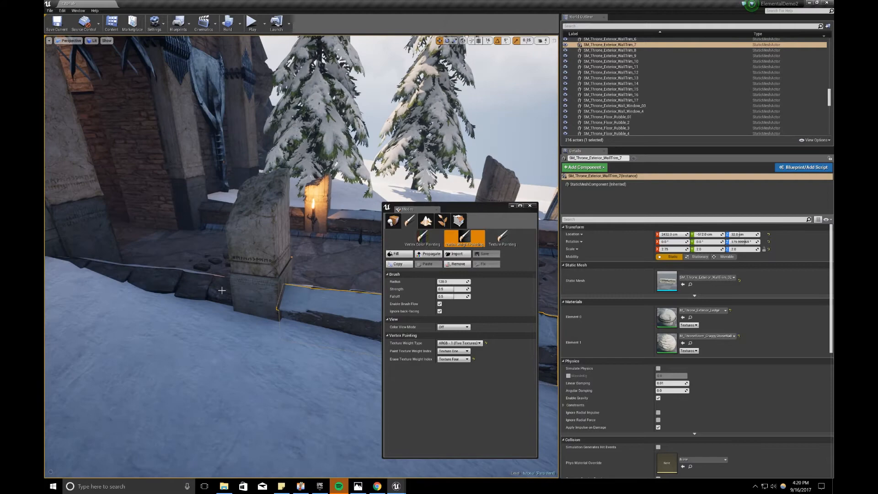
pyautogui.click(203, 290)
pyautogui.moveTo(66, 267); pyautogui.dragTo(209, 264, button='right')
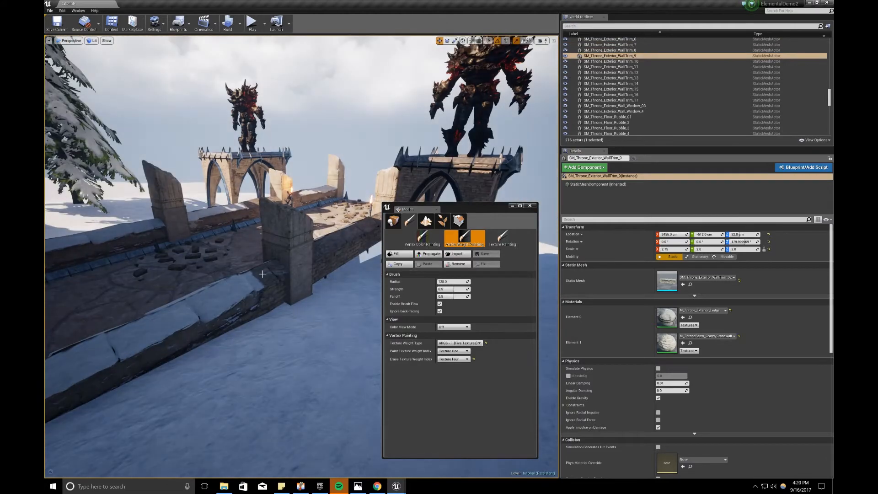
# - Paint snow onto the bridge wall ledge on the outer side and the broken pillar farther toward the castle
pyautogui.click(259, 283)
pyautogui.moveTo(261, 278); pyautogui.dragTo(236, 281, button='right')
pyautogui.click(236, 281)
pyautogui.moveTo(320, 231); pyautogui.dragTo(494, 233, button='right')
pyautogui.press('w')
pyautogui.moveTo(292, 268); pyautogui.dragTo(384, 261, button='right')
pyautogui.click(316, 289)
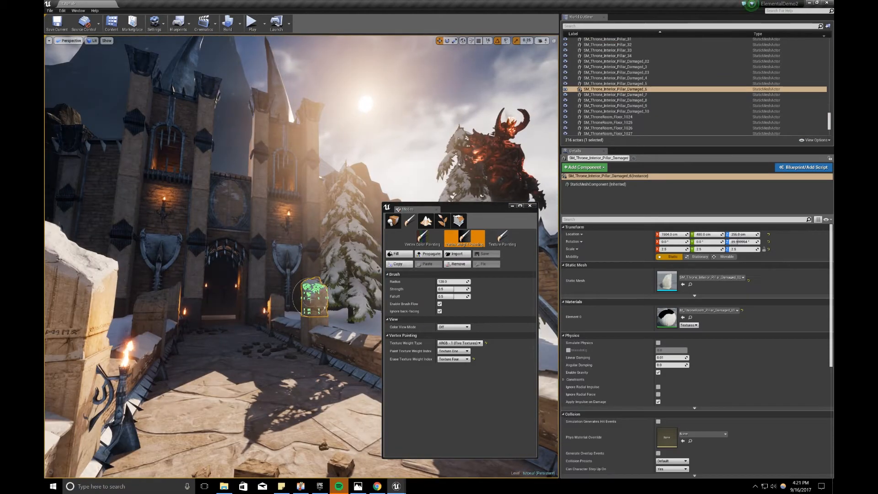
# - Paint snow onto the remaining broken pillars flanking both sides of the bridge near the castle gate
pyautogui.click(149, 298)
pyautogui.press('w')
pyautogui.moveTo(151, 300); pyautogui.dragTo(131, 308, button='right')
pyautogui.click(188, 299)
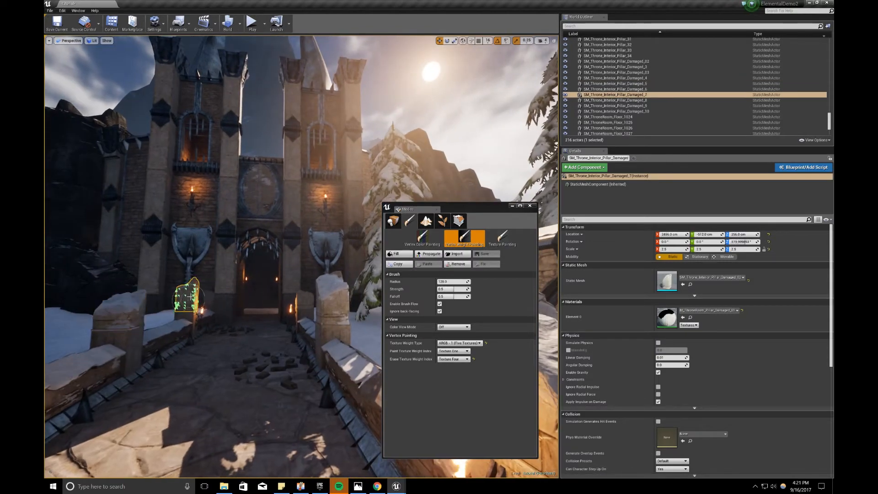
pyautogui.click(290, 299)
pyautogui.moveTo(289, 299); pyautogui.dragTo(329, 298, button='right')
pyautogui.press('w')
pyautogui.click(315, 297)
pyautogui.moveTo(256, 239); pyautogui.dragTo(215, 239, button='right')
pyautogui.press('w')
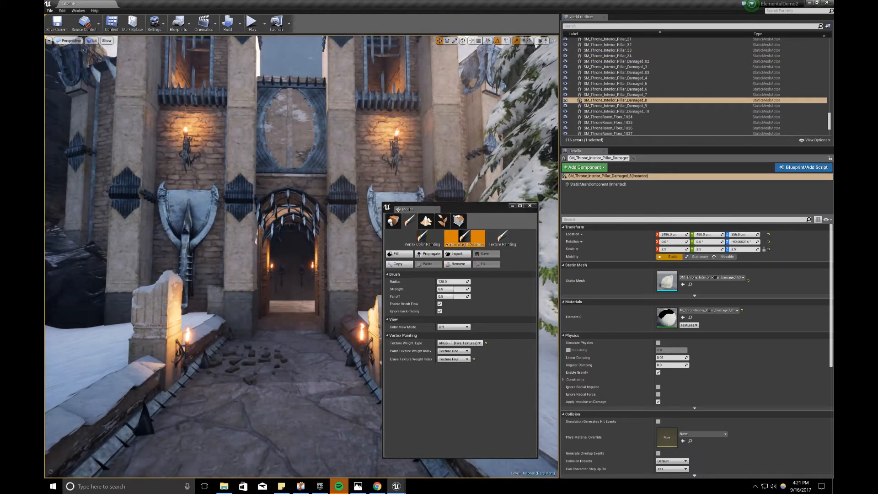
pyautogui.click(216, 308)
pyautogui.press('s')
pyautogui.moveTo(210, 311)
pyautogui.mouseDown(button='right')
pyautogui.moveTo(218, 311)
pyautogui.moveTo(207, 313)
pyautogui.mouseUp(button='right')
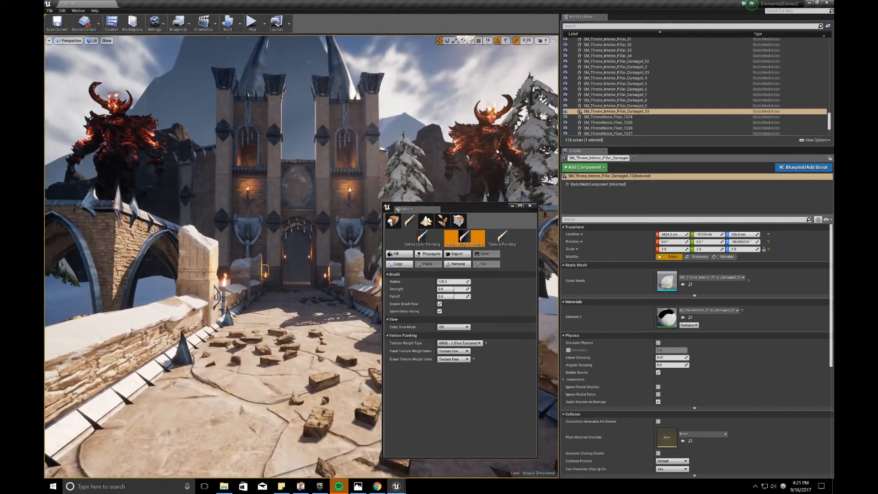
# - Paint snow onto the rubble stones along the bridge floor, from the near pieces to the pile before the gate
pyautogui.click(330, 421)
pyautogui.moveTo(331, 421); pyautogui.dragTo(324, 415)
pyautogui.click(306, 372)
pyautogui.click(301, 317)
pyautogui.click(315, 299)
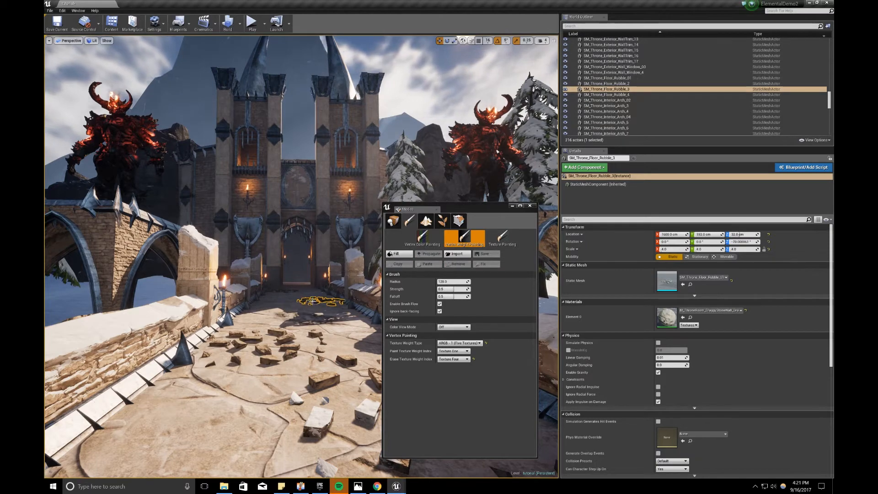
pyautogui.press('w')
pyautogui.moveTo(303, 322); pyautogui.dragTo(307, 333, button='right')
pyautogui.click(242, 269)
pyautogui.moveTo(241, 269); pyautogui.dragTo(231, 297, button='right')
pyautogui.press('s')
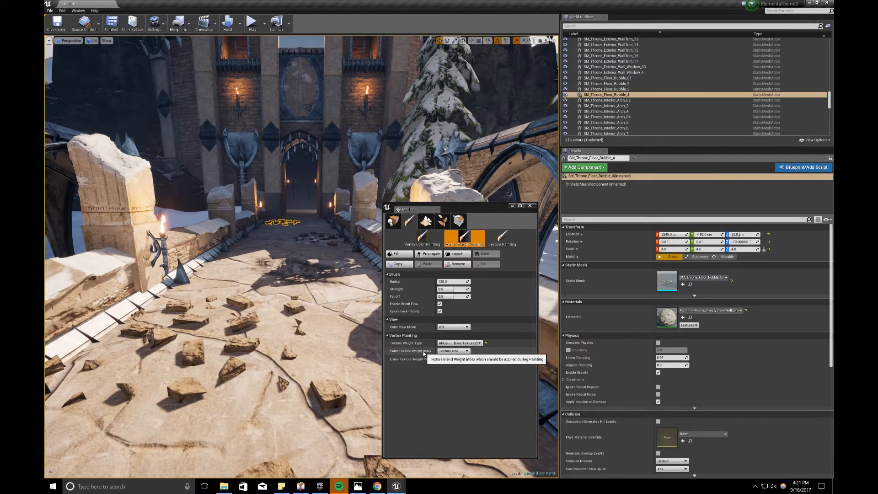
# - Paint Texture One onto the bridge floor around the rubble and onto the floor section beyond it
pyautogui.click(322, 344)
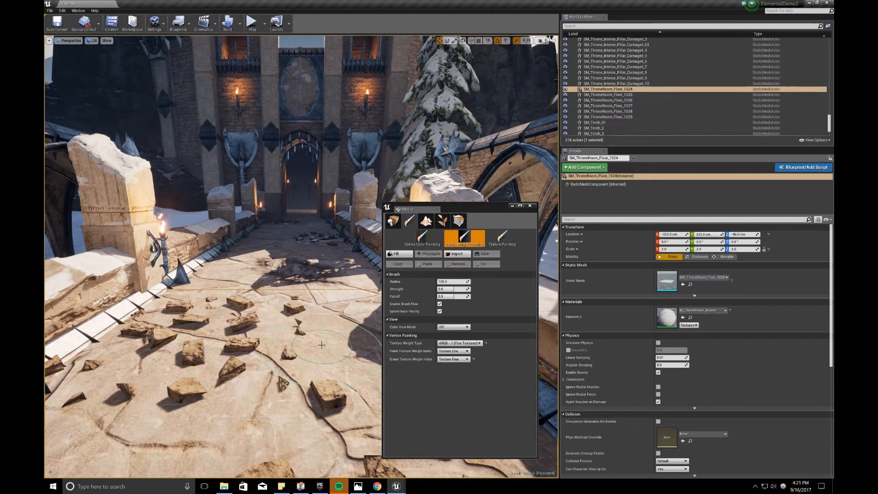
pyautogui.moveTo(323, 294); pyautogui.dragTo(324, 293, button='right')
pyautogui.moveTo(158, 389)
pyautogui.mouseDown()
pyautogui.moveTo(329, 329)
pyautogui.moveTo(219, 389)
pyautogui.moveTo(296, 411)
pyautogui.mouseUp()
pyautogui.moveTo(297, 412); pyautogui.dragTo(302, 381, button='right')
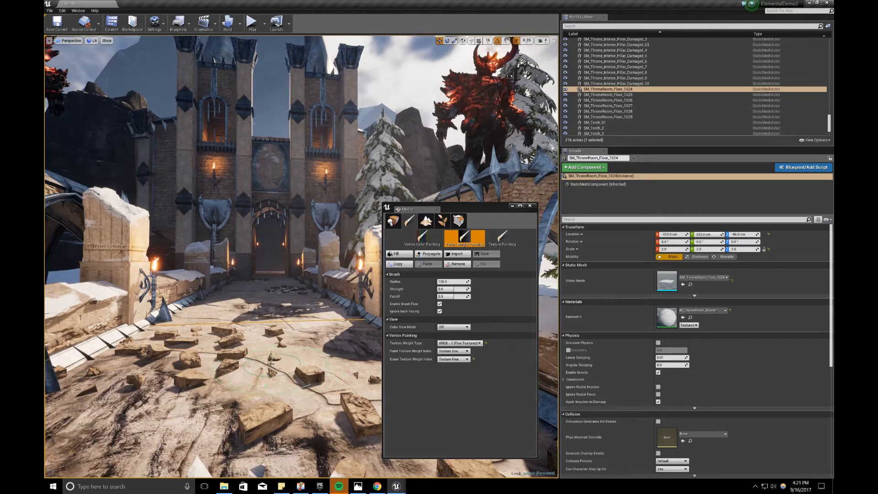
pyautogui.click(297, 315)
pyautogui.scroll(5, 297, 315)
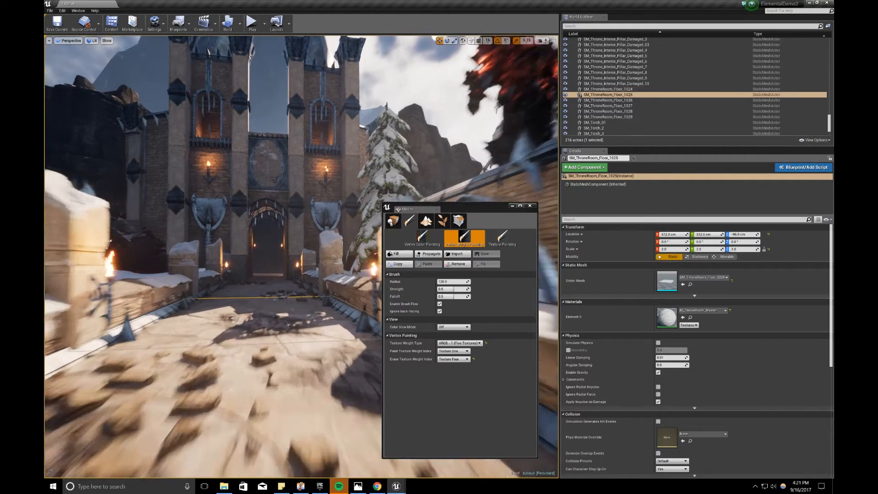
# - Set the paint weight index to Texture Two and the erase index to Texture Three, and paint the bridge floor among the rubble
pyautogui.click(442, 352)
pyautogui.click(450, 361)
pyautogui.click(453, 359)
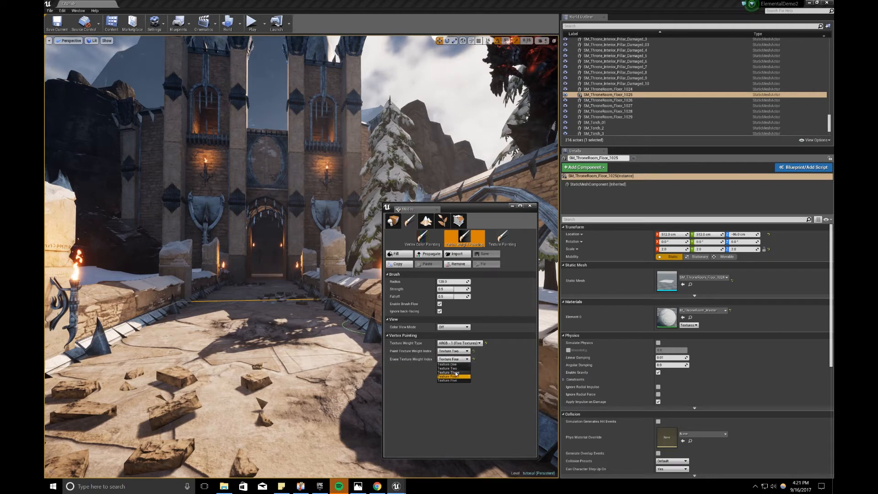
pyautogui.click(456, 373)
pyautogui.click(297, 387)
pyautogui.moveTo(302, 367); pyautogui.dragTo(206, 387)
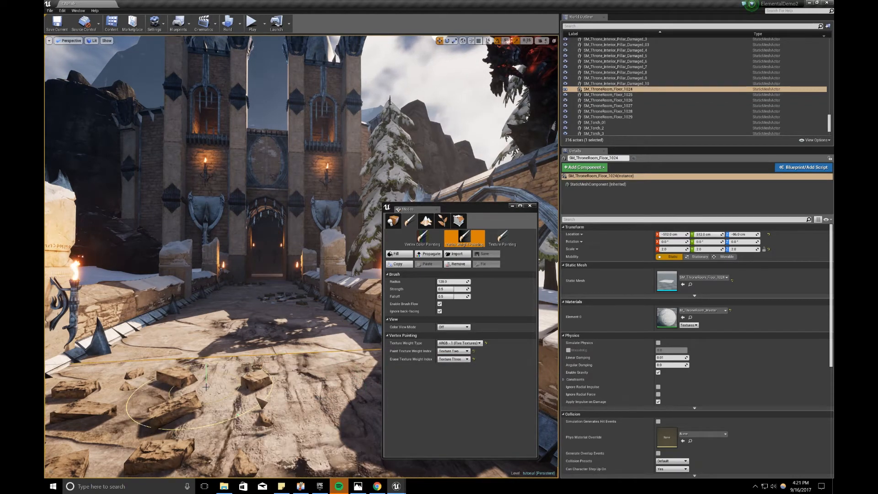
# - Paint Texture Two onto the stone arch structure beside the bridge, below the lava statue
pyautogui.press('s')
pyautogui.moveTo(187, 332); pyautogui.dragTo(139, 304, button='right')
pyautogui.click(173, 281)
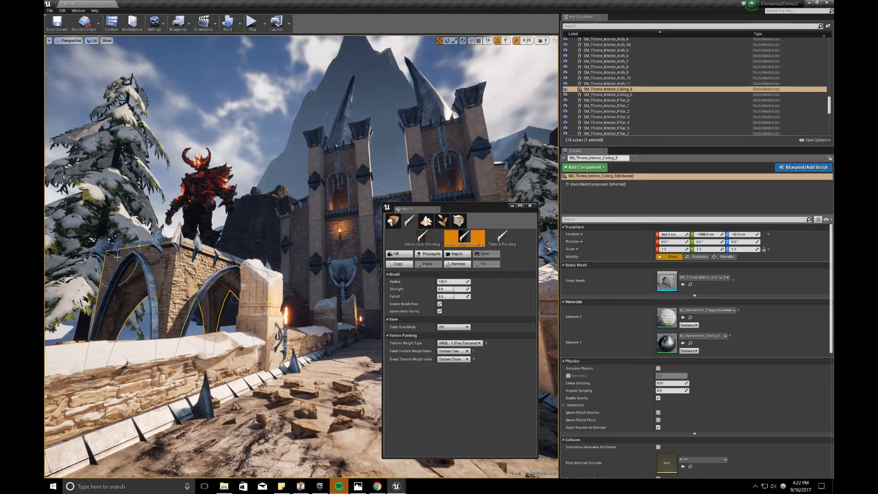
pyautogui.press('w')
pyautogui.moveTo(119, 270); pyautogui.dragTo(203, 256, button='right')
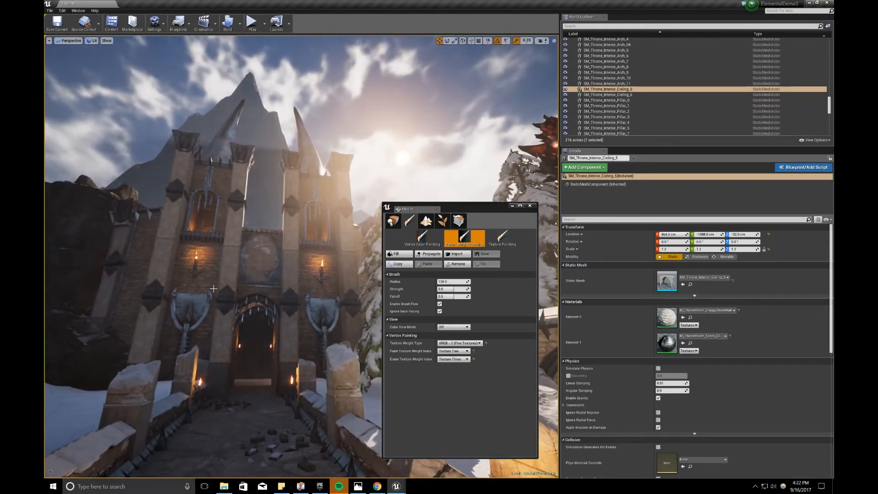
# - Paint Texture Two onto the castle's front and side walls on both sides of the gate
pyautogui.click(215, 281)
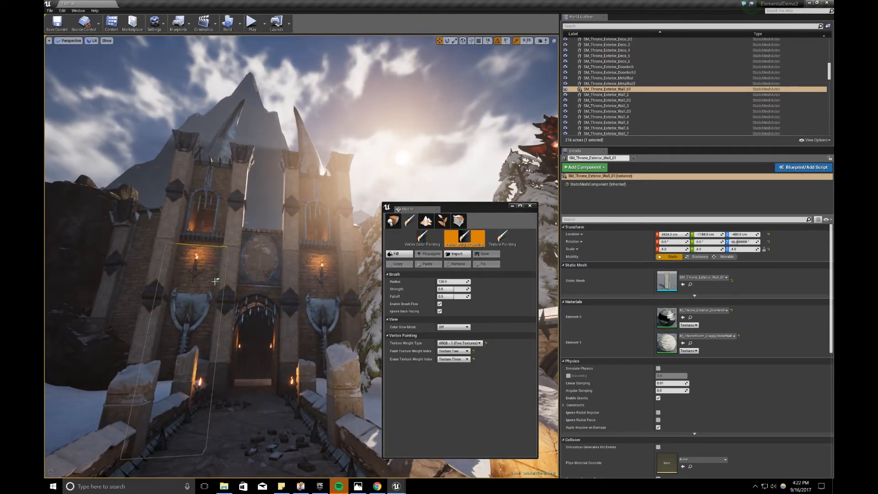
pyautogui.click(135, 265)
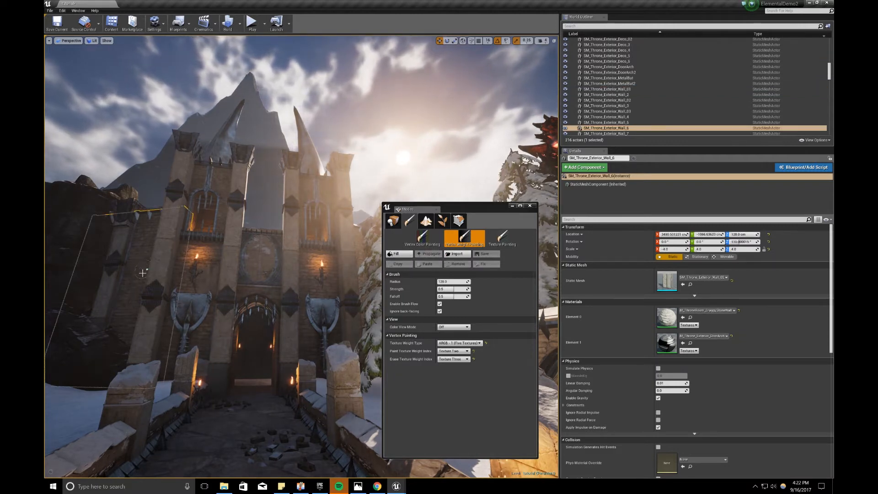
pyautogui.moveTo(143, 272); pyautogui.dragTo(208, 290, button='right')
pyautogui.click(207, 289)
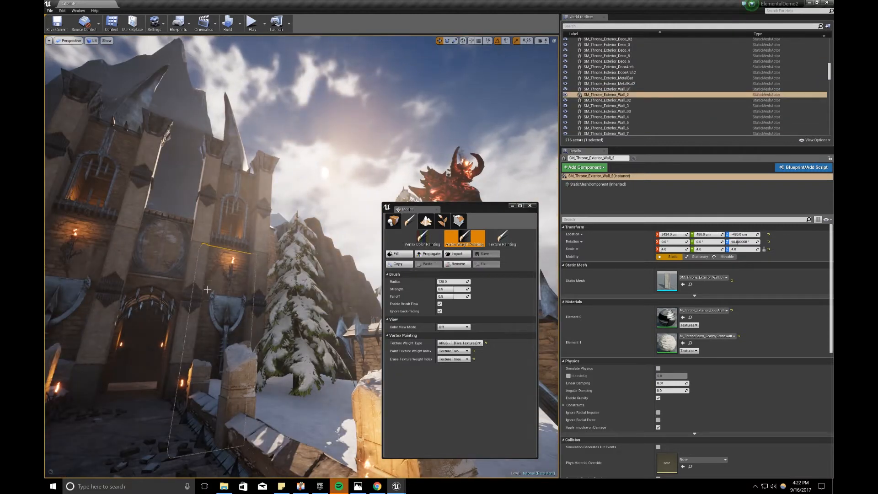
pyautogui.click(263, 275)
pyautogui.moveTo(263, 274); pyautogui.dragTo(233, 197, button='right')
# - Paint Texture Two onto the window wall sections of both castle towers
pyautogui.click(215, 205)
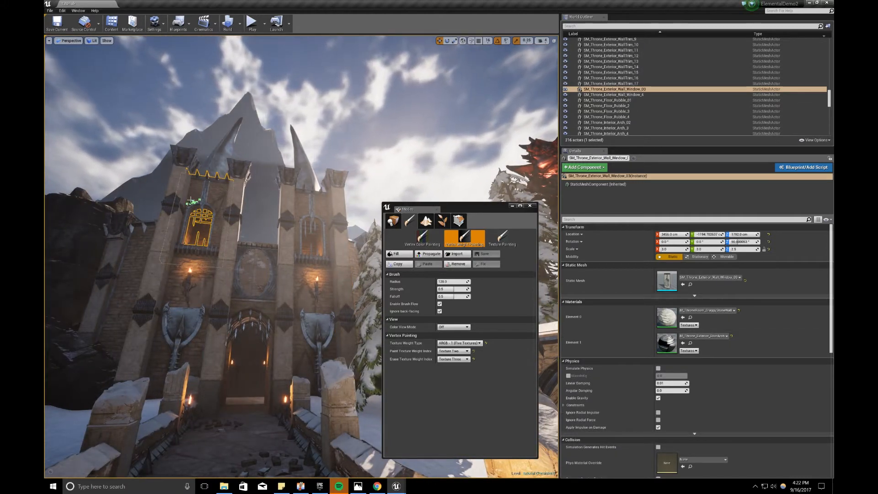
pyautogui.click(297, 200)
pyautogui.moveTo(303, 207); pyautogui.dragTo(300, 195, button='right')
pyautogui.press('w')
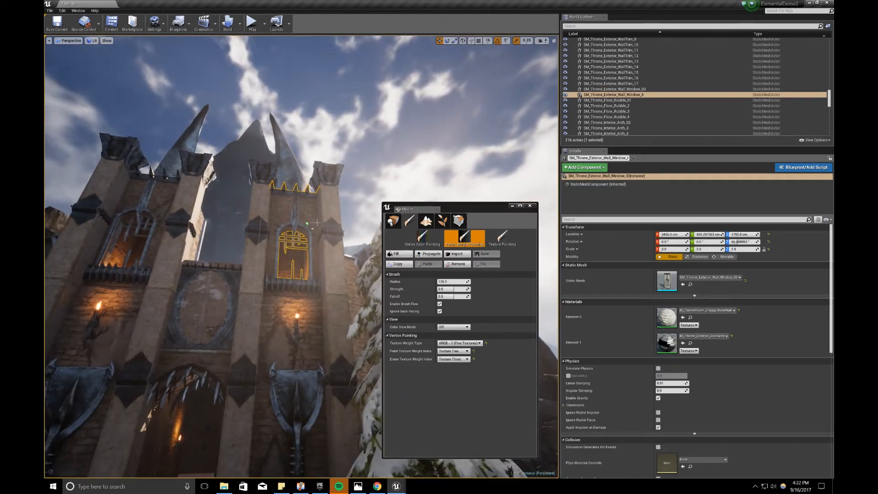
pyautogui.moveTo(308, 212); pyautogui.dragTo(325, 211, button='right')
# - Set the paint weight index to Texture One and the erase weight index to Texture Four
pyautogui.click(453, 350)
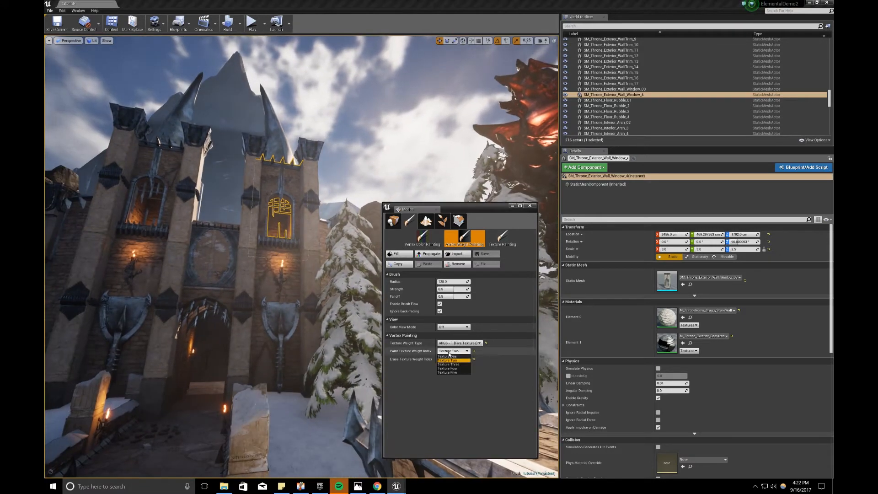
pyautogui.click(453, 356)
pyautogui.moveTo(375, 345); pyautogui.dragTo(389, 343, button='right')
pyautogui.press('w')
pyautogui.click(451, 359)
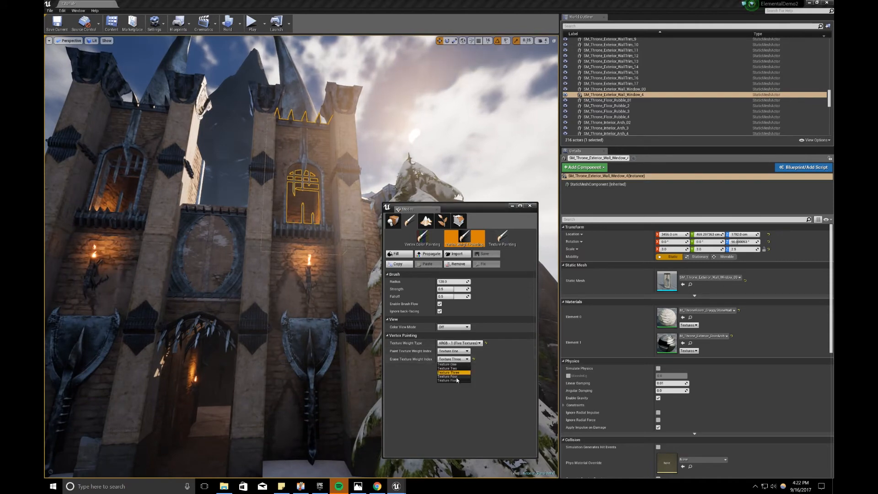
pyautogui.click(456, 377)
# - Paint snow onto the pillar capitals at the tops of the castle towers
pyautogui.moveTo(299, 238); pyautogui.dragTo(288, 194, button='right')
pyautogui.click(279, 191)
pyautogui.moveTo(280, 191)
pyautogui.mouseDown()
pyautogui.moveTo(295, 193)
pyautogui.moveTo(277, 194)
pyautogui.mouseUp()
pyautogui.press('w')
pyautogui.moveTo(277, 194)
pyautogui.mouseDown(button='right')
pyautogui.moveTo(276, 160)
pyautogui.moveTo(281, 219)
pyautogui.moveTo(254, 231)
pyautogui.mouseUp(button='right')
pyautogui.press('s')
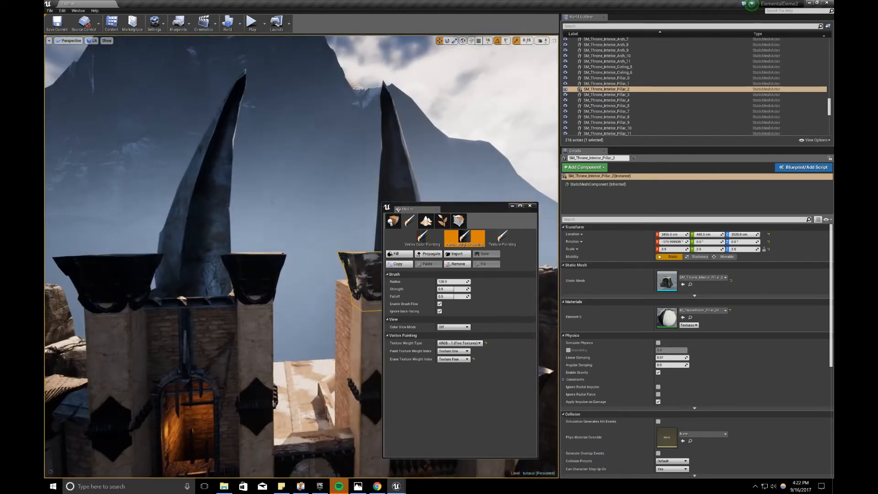
pyautogui.click(252, 266)
pyautogui.moveTo(253, 266)
pyautogui.mouseDown()
pyautogui.moveTo(242, 263)
pyautogui.moveTo(248, 267)
pyautogui.mouseUp()
pyautogui.click(128, 257)
pyautogui.moveTo(127, 256); pyautogui.dragTo(93, 278)
# - Paint snow onto the large curved spikes rising above the castle towers
pyautogui.click(191, 235)
pyautogui.moveTo(191, 235); pyautogui.dragTo(230, 123)
pyautogui.moveTo(230, 123); pyautogui.dragTo(251, 120, button='right')
pyautogui.click(285, 238)
pyautogui.moveTo(280, 206)
pyautogui.mouseDown()
pyautogui.moveTo(274, 158)
pyautogui.moveTo(285, 197)
pyautogui.mouseUp()
# - Paint snow onto the top of the castle's side wall next to the tower, including its metal trim and pillar capital
pyautogui.press('d')
pyautogui.moveTo(286, 197); pyautogui.dragTo(266, 226, button='right')
pyautogui.press('w')
pyautogui.click(238, 329)
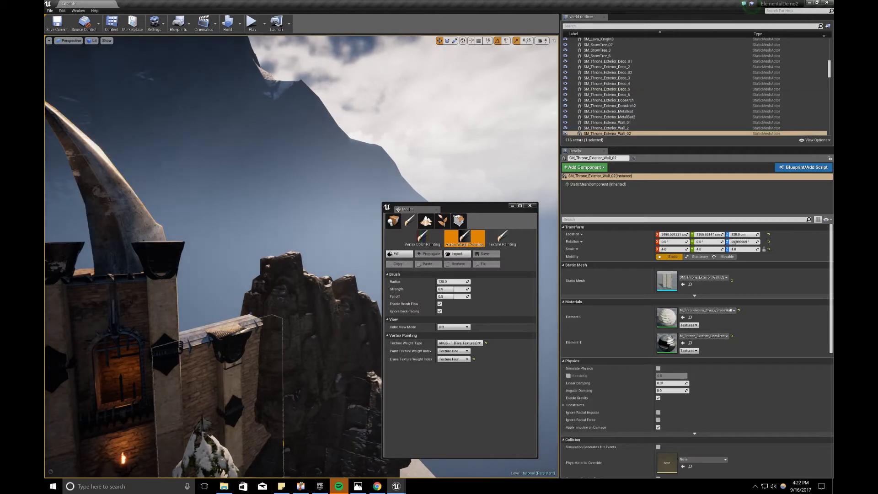
pyautogui.click(231, 325)
pyautogui.moveTo(188, 336); pyautogui.dragTo(225, 327)
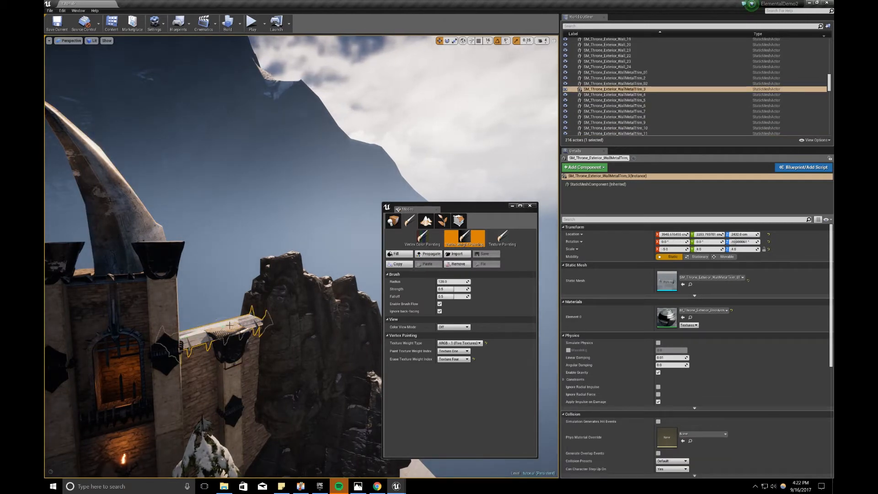
pyautogui.click(233, 345)
pyautogui.click(233, 346)
pyautogui.moveTo(234, 347); pyautogui.dragTo(260, 300, button='right')
pyautogui.press('w')
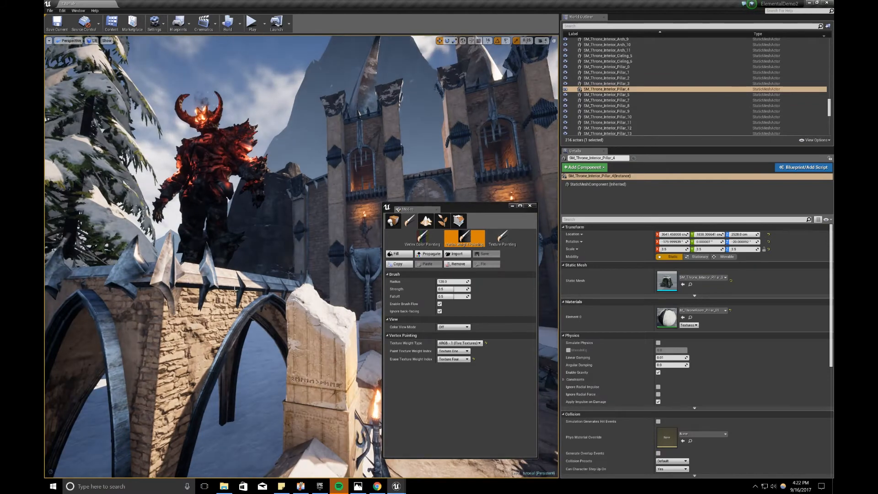
# - Paint snow onto the spiked metal trim on top of the arches below the lava statue
pyautogui.click(214, 275)
pyautogui.moveTo(214, 275); pyautogui.dragTo(216, 277, button='right')
pyautogui.press('a')
pyautogui.click(218, 288)
pyautogui.click(220, 272)
# - Paint snow onto the spiked metal trim around the top of the arches on the opposite side of the bridge
pyautogui.moveTo(320, 270); pyautogui.dragTo(245, 282, button='right')
pyautogui.press('d')
pyautogui.click(246, 281)
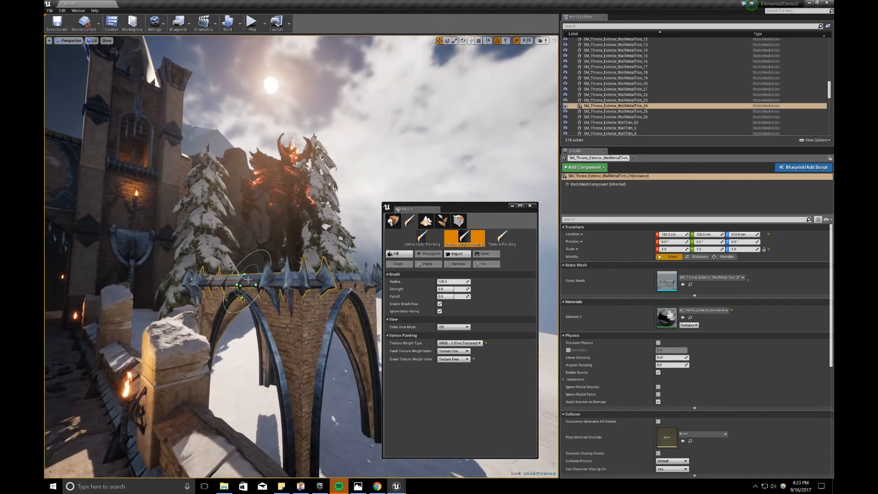
pyautogui.click(341, 276)
pyautogui.moveTo(339, 277); pyautogui.dragTo(275, 278)
pyautogui.moveTo(274, 278); pyautogui.dragTo(275, 294, button='right')
pyautogui.click(311, 287)
pyautogui.moveTo(316, 287); pyautogui.dragTo(212, 279)
pyautogui.moveTo(205, 278); pyautogui.dragTo(112, 279, button='right')
pyautogui.click(110, 275)
pyautogui.moveTo(110, 275); pyautogui.dragTo(94, 271)
# - Paint snow onto the metal trim at the foot of the bridge wall beside the rubble
pyautogui.moveTo(253, 311); pyautogui.dragTo(311, 305, button='right')
pyautogui.click(309, 305)
pyautogui.moveTo(244, 307); pyautogui.dragTo(288, 307, button='right')
pyautogui.moveTo(244, 308); pyautogui.dragTo(160, 317)
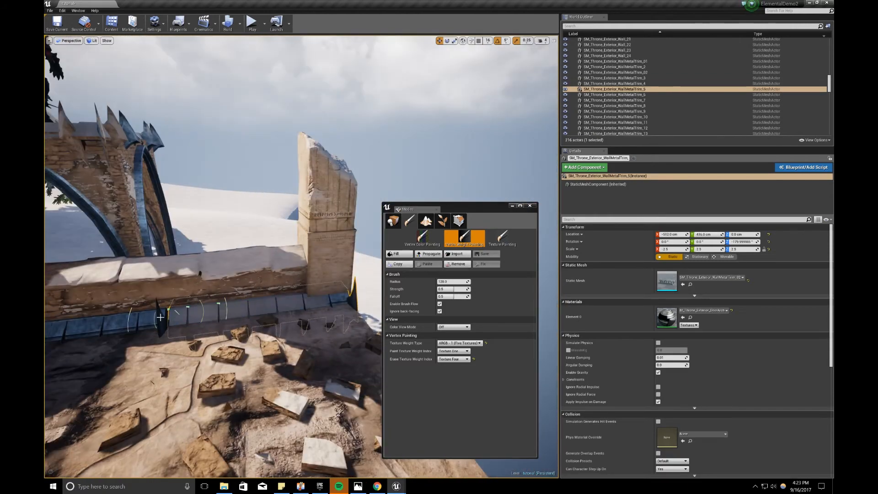
pyautogui.click(119, 325)
# - Paint snow onto the remaining metal floor trim along both sides of the bridge up to the castle gate
pyautogui.moveTo(176, 309); pyautogui.dragTo(137, 284, button='right')
pyautogui.click(220, 298)
pyautogui.click(318, 287)
pyautogui.click(202, 284)
pyautogui.click(174, 270)
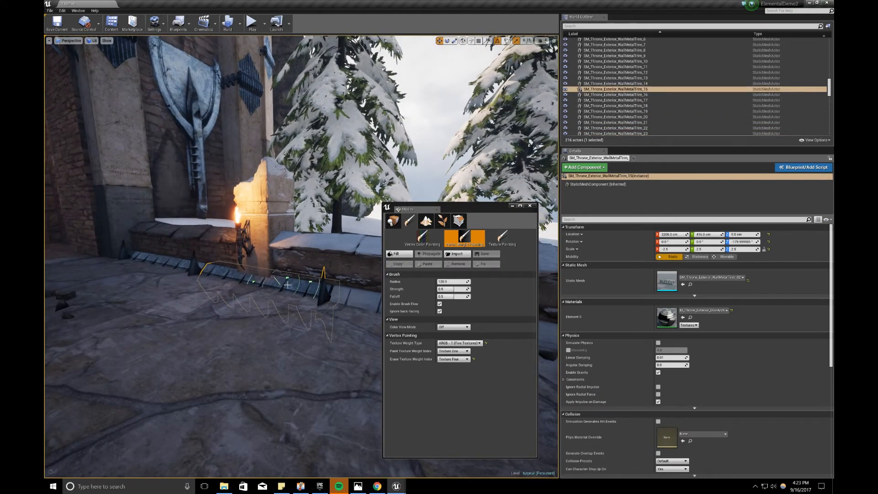
pyautogui.click(183, 265)
pyautogui.moveTo(138, 255); pyautogui.dragTo(57, 261, button='right')
pyautogui.click(152, 304)
pyautogui.click(163, 284)
pyautogui.press('s')
pyautogui.moveTo(163, 283)
pyautogui.mouseDown(button='right')
pyautogui.moveTo(176, 284)
pyautogui.moveTo(179, 266)
pyautogui.mouseUp(button='right')
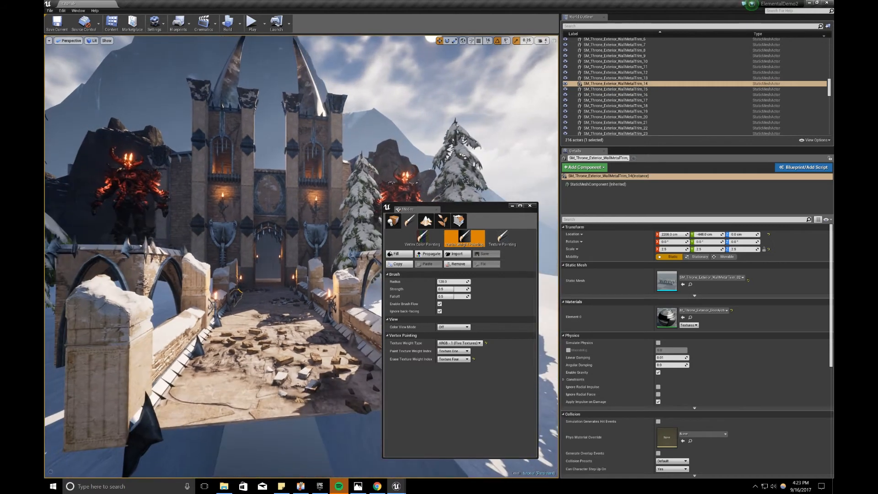
# - Leave mesh painting for Place mode, minimize the Modes window, and frame the castle in game view
pyautogui.click(393, 222)
pyautogui.click(520, 205)
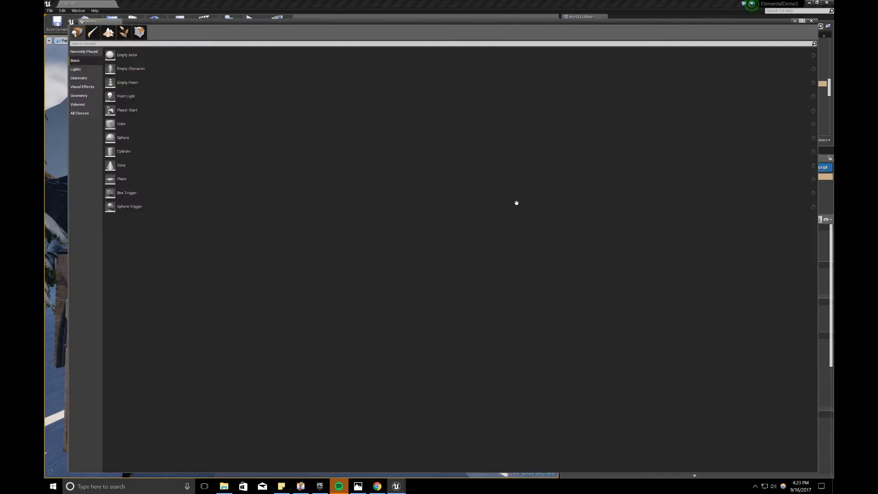
pyautogui.click(816, 3)
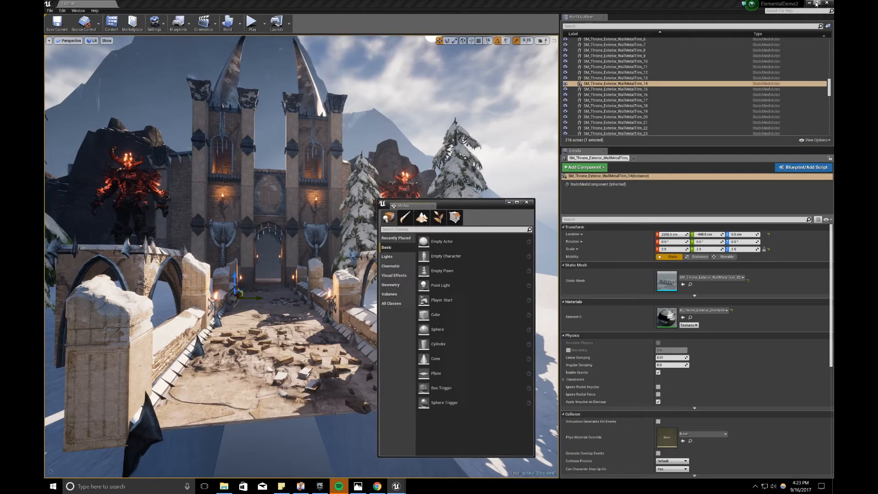
pyautogui.click(512, 206)
pyautogui.moveTo(334, 243)
pyautogui.mouseDown(button='right')
pyautogui.moveTo(327, 238)
pyautogui.moveTo(335, 236)
pyautogui.mouseUp(button='right')
pyautogui.press('g')
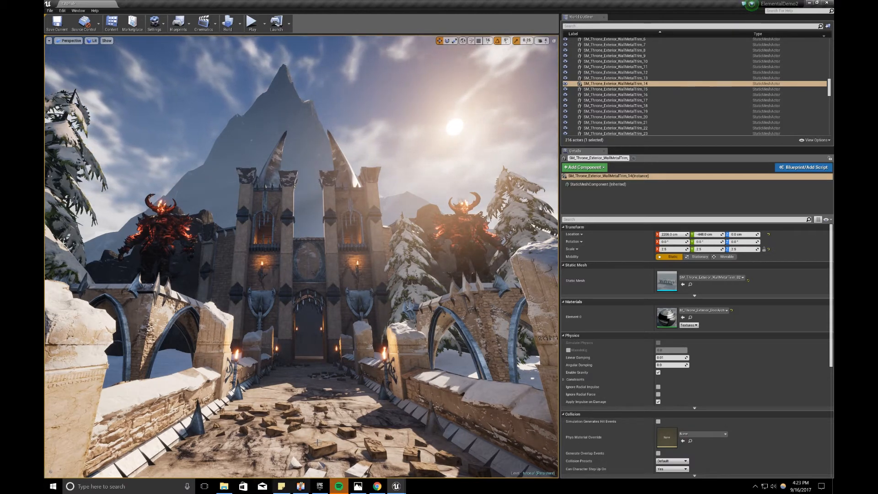
# - Open Content Browser 1 and search the assets for "snow"
pyautogui.click(77, 11)
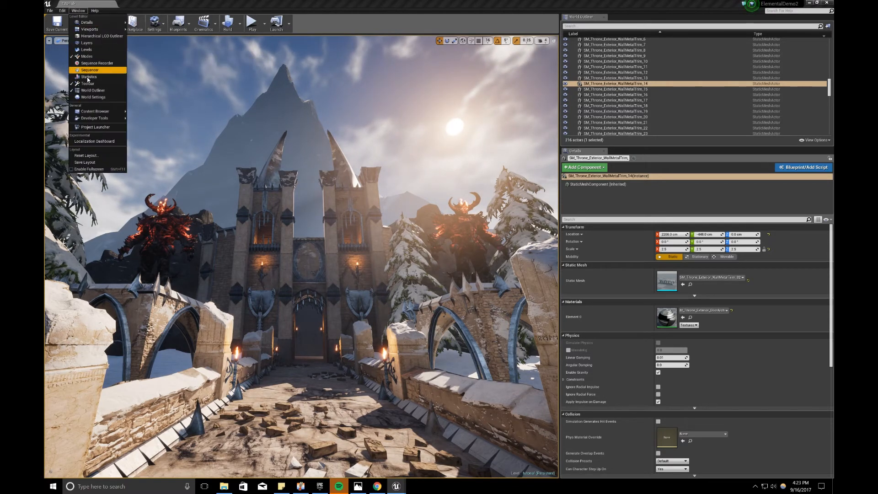
pyautogui.moveTo(98, 111)
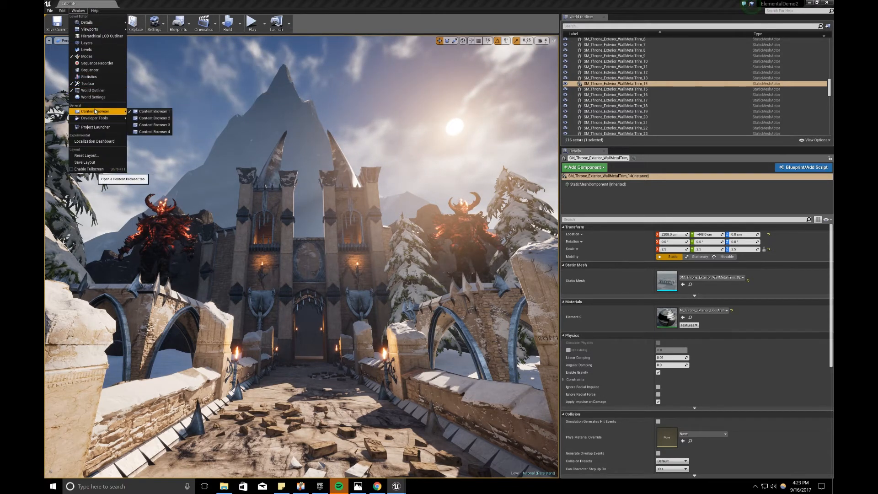
pyautogui.click(158, 109)
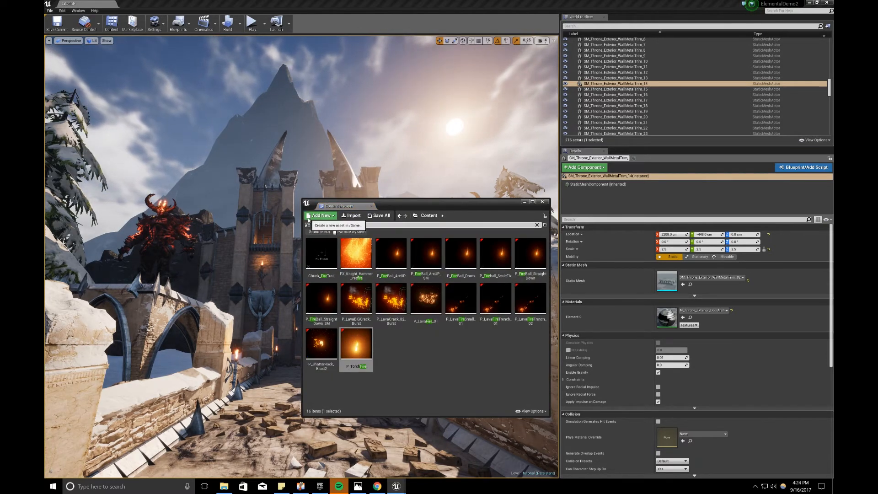
pyautogui.write('snow')
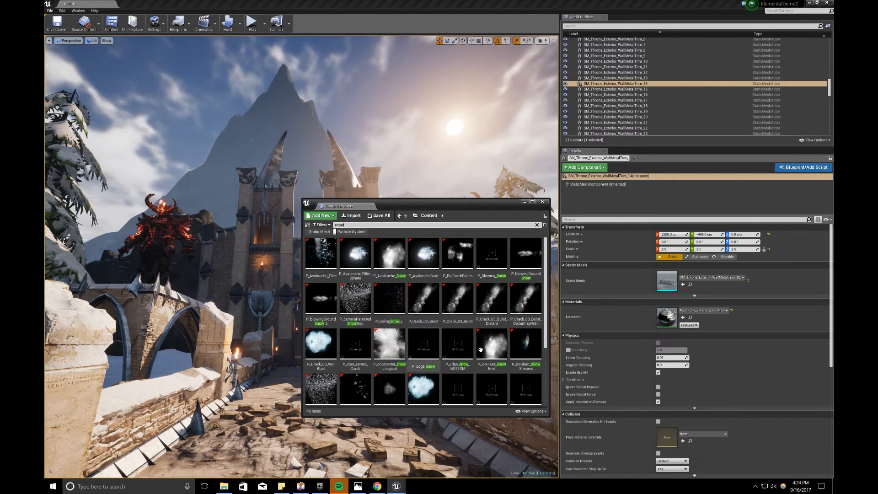
# - Place a P_Blowing_Snow particle emitter on the bridge in front of the castle
pyautogui.scroll(-4, 481, 350)
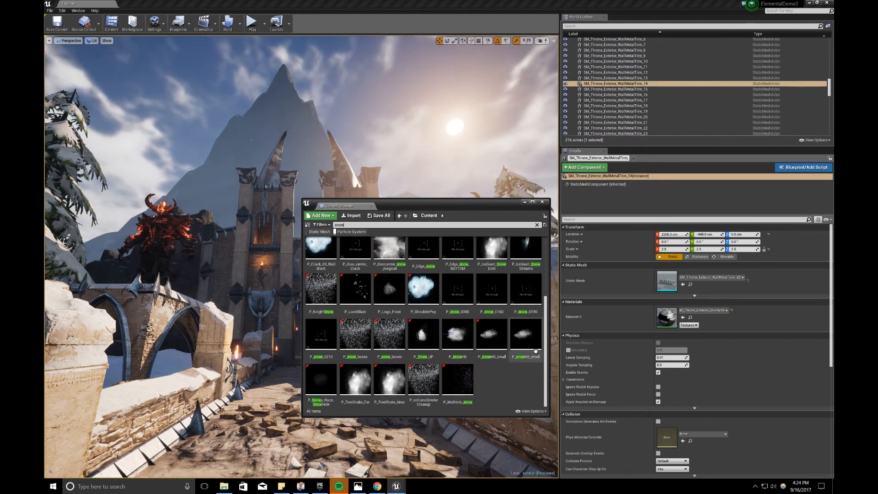
pyautogui.scroll(4, 526, 352)
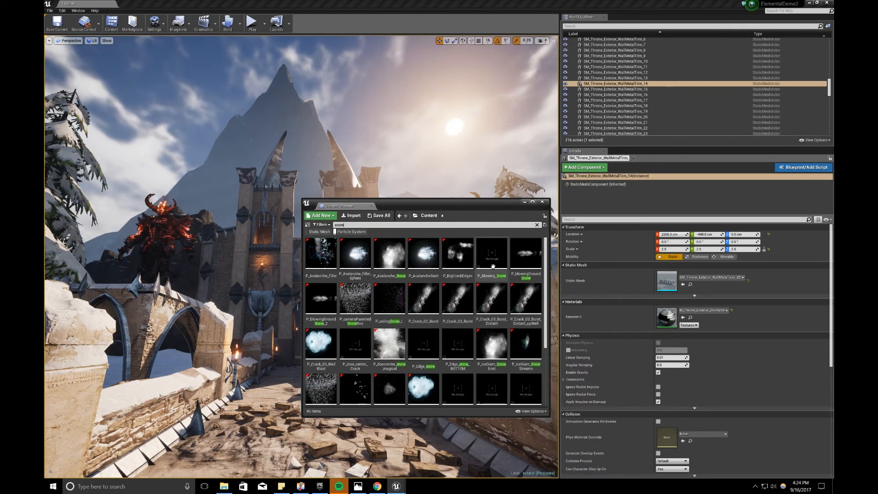
pyautogui.moveTo(491, 259); pyautogui.dragTo(269, 388)
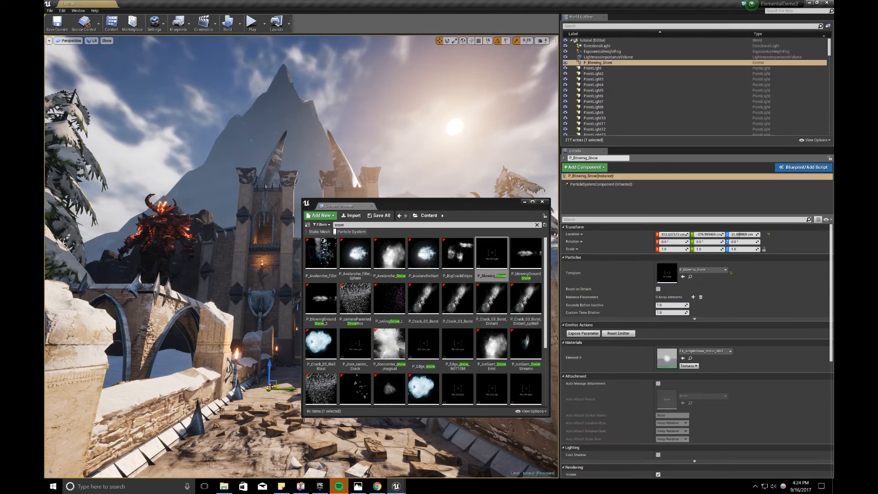
# - Raise the blowing-snow emitter to about 192 cm above the bridge, rotate it -90° around Z, and spread two duplicates across the scene
pyautogui.click(543, 202)
pyautogui.moveTo(270, 362); pyautogui.dragTo(297, 363)
pyautogui.press('e')
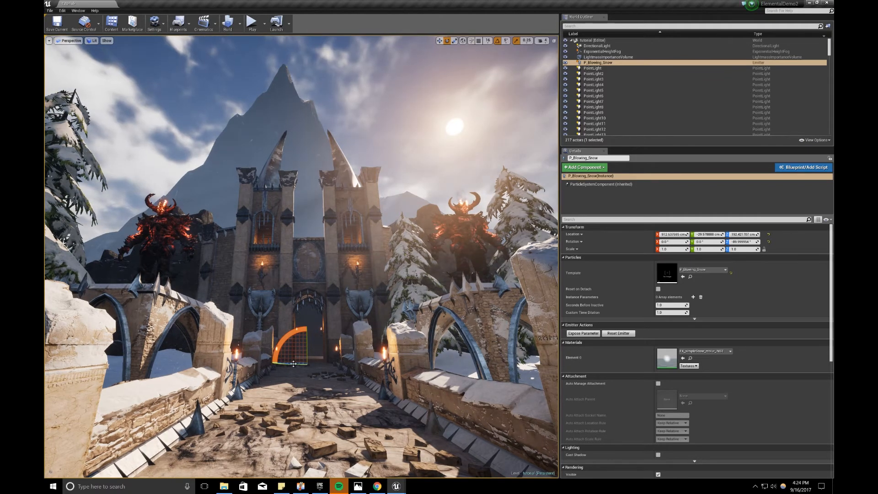
pyautogui.press('w')
pyautogui.moveTo(324, 364); pyautogui.dragTo(486, 398)
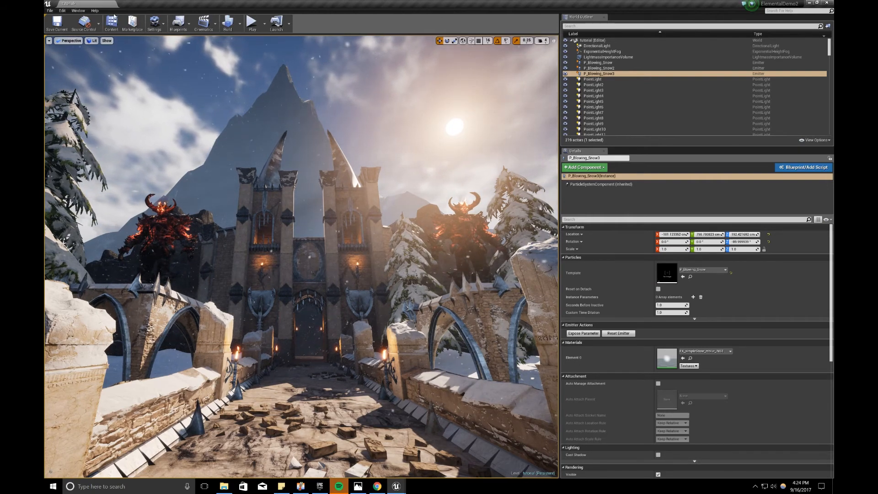
# - Reopen Content Browser 1 and place a P_Avalanche_Snow emitter by the arches on the left side of the bridge
pyautogui.click(78, 10)
pyautogui.moveTo(102, 115)
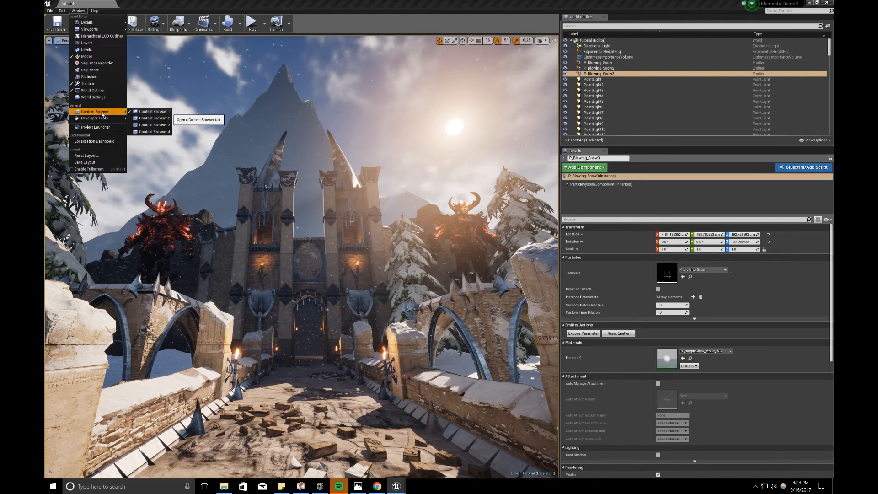
pyautogui.click(141, 114)
pyautogui.scroll(-1, 431, 356)
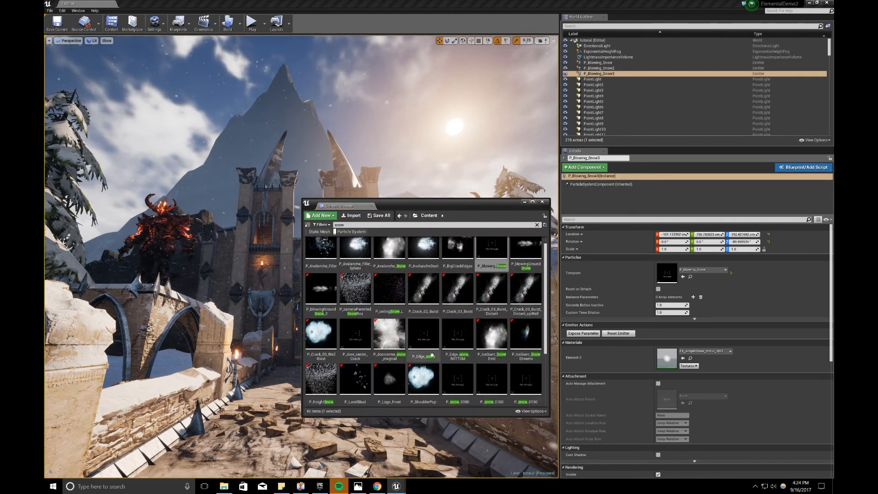
pyautogui.scroll(-1, 431, 356)
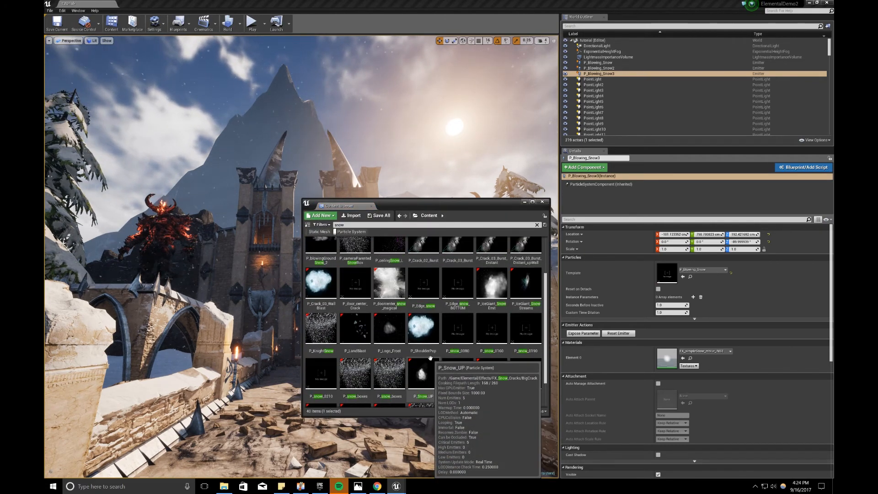
pyautogui.scroll(3, 430, 357)
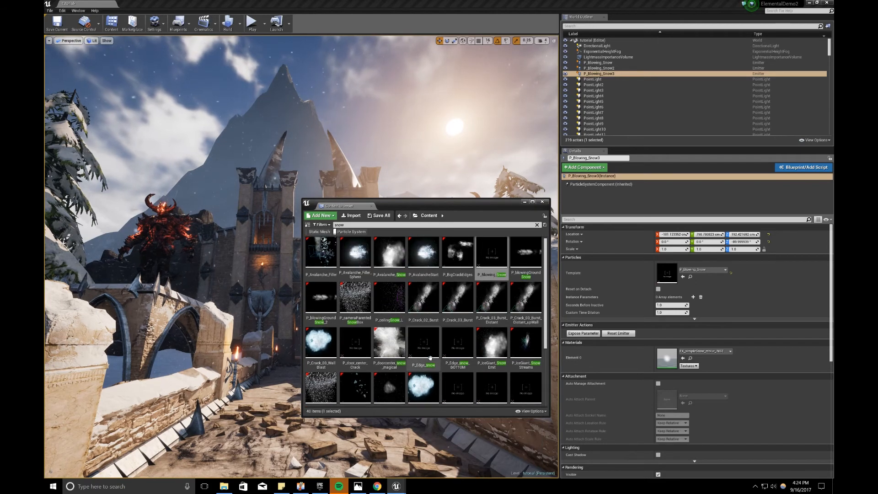
pyautogui.scroll(-4, 430, 358)
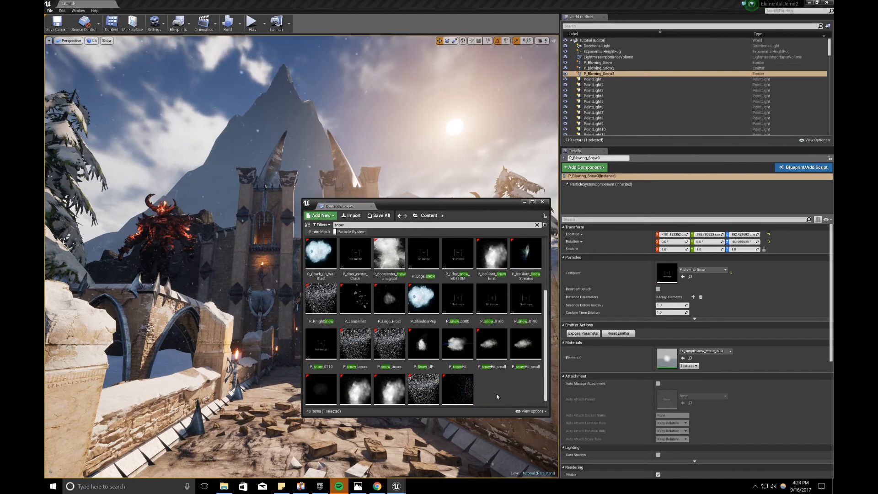
pyautogui.scroll(4, 495, 394)
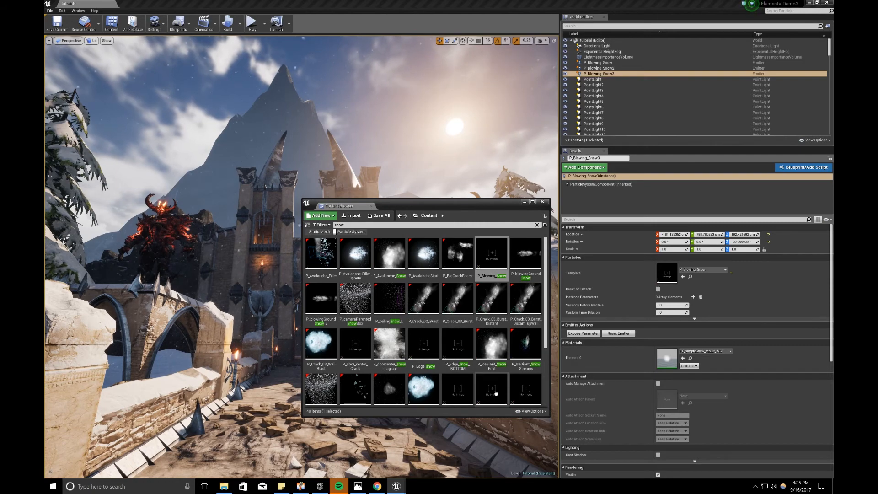
pyautogui.moveTo(389, 253); pyautogui.dragTo(283, 389)
pyautogui.moveTo(283, 389); pyautogui.dragTo(315, 389, button='right')
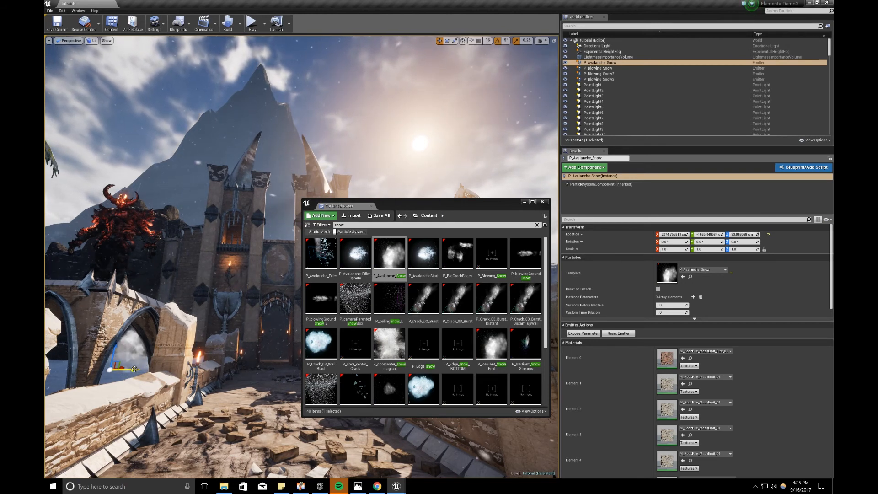
# - Duplicate the avalanche-snow emitter across the bridge and position the copy by the arches on the right side
pyautogui.keyDown('alt'); pyautogui.moveTo(136, 370); pyautogui.dragTo(357, 318); pyautogui.keyUp('alt')
pyautogui.moveTo(478, 210); pyautogui.dragTo(44, 220)
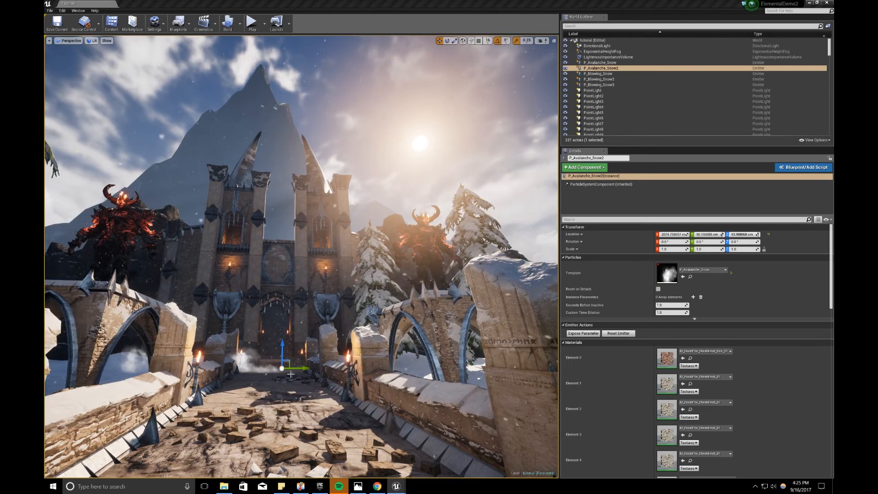
pyautogui.moveTo(305, 369); pyautogui.dragTo(413, 334)
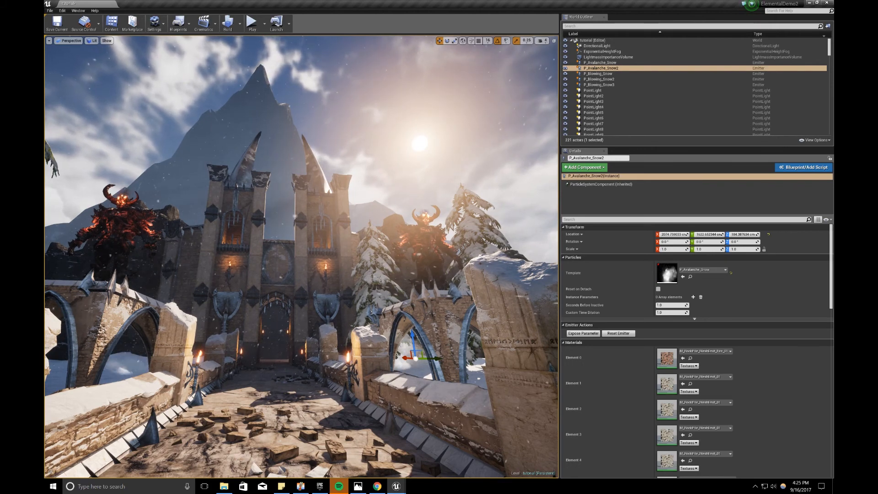
# - Place a P_Snowy_Haze_SnowHole emitter on the bridge, raise it above the floor, and rotate it about -170° around Z
pyautogui.moveTo(45, 190); pyautogui.dragTo(572, 165)
pyautogui.moveTo(397, 341); pyautogui.dragTo(268, 377)
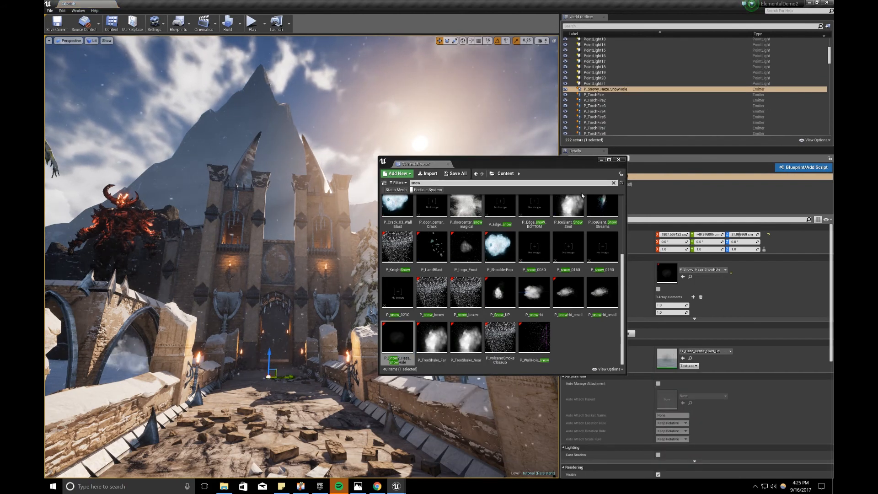
pyautogui.click(602, 160)
pyautogui.moveTo(276, 353); pyautogui.dragTo(234, 347)
pyautogui.press('g')
pyautogui.moveTo(243, 378); pyautogui.dragTo(229, 379, button='right')
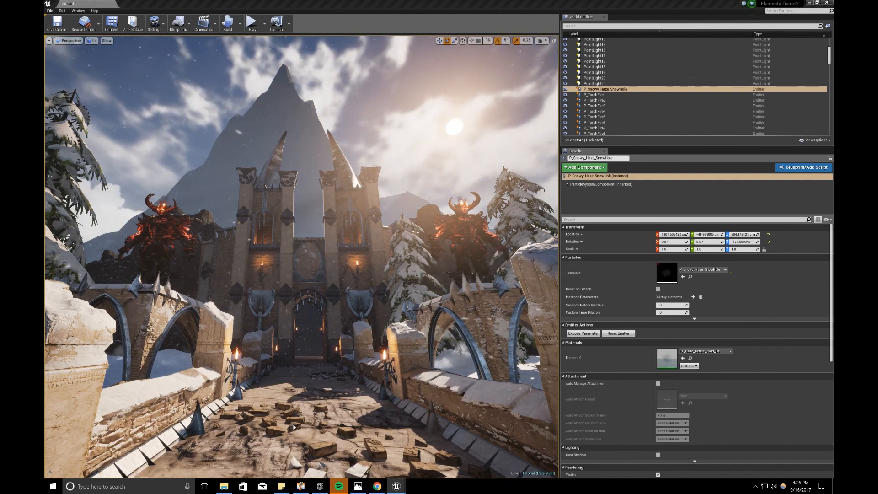
pyautogui.hotkey('alt', 'z')
pyautogui.click(477, 147)
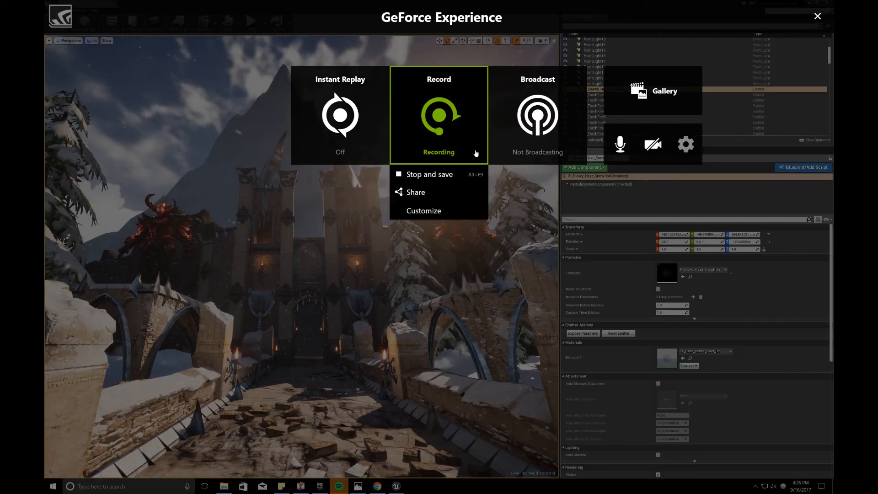